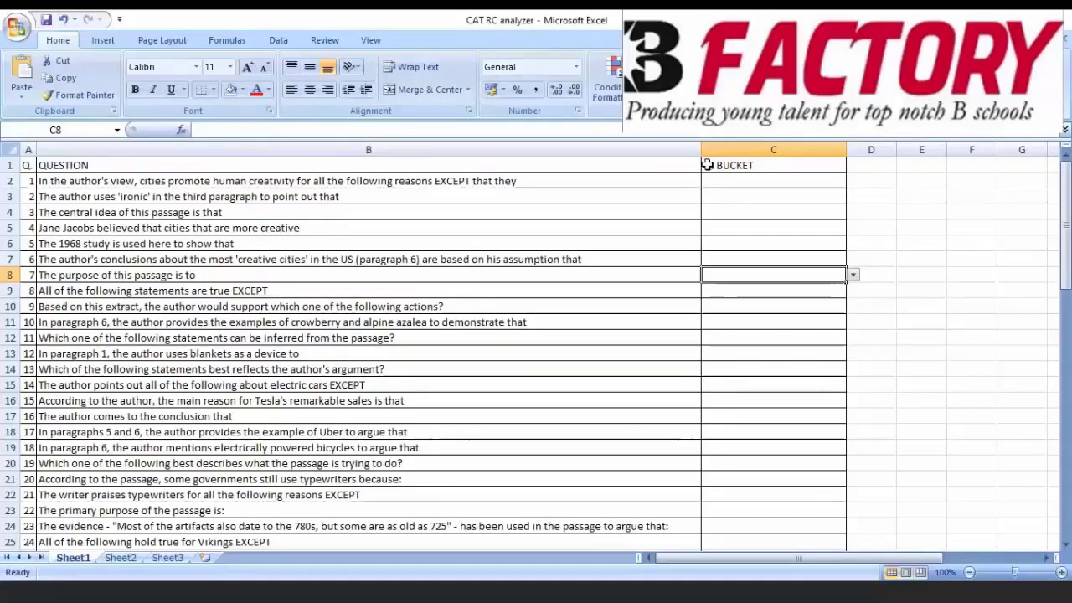
- Set the question bucket for question 1 in C2 to Exception based
{"action": "left_click", "coordinate": [772, 191]}
{"action": "left_click", "coordinate": [771, 178]}
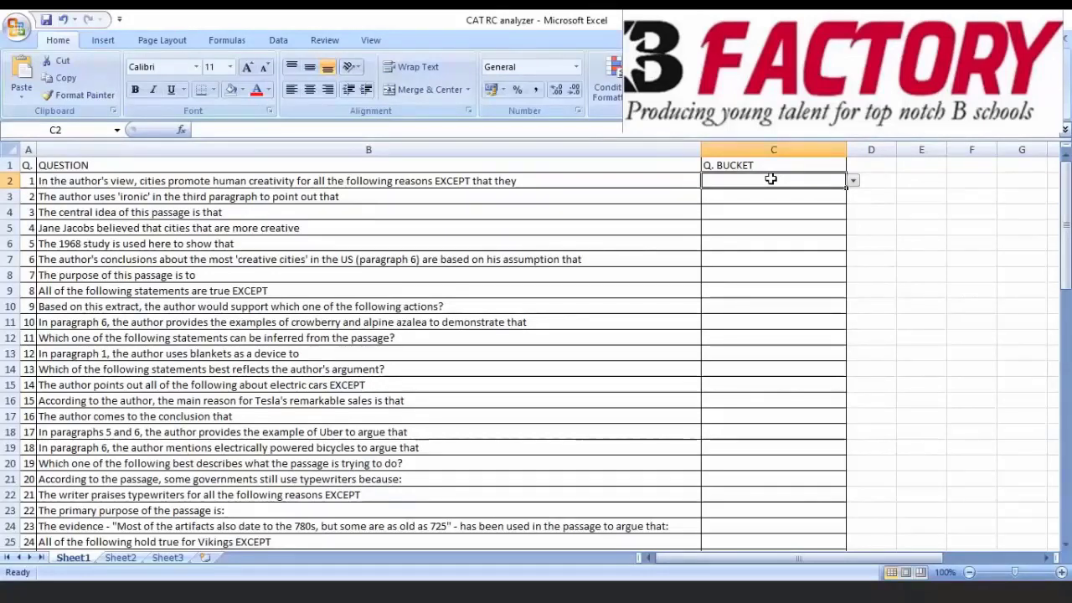
{"action": "left_click", "coordinate": [853, 182]}
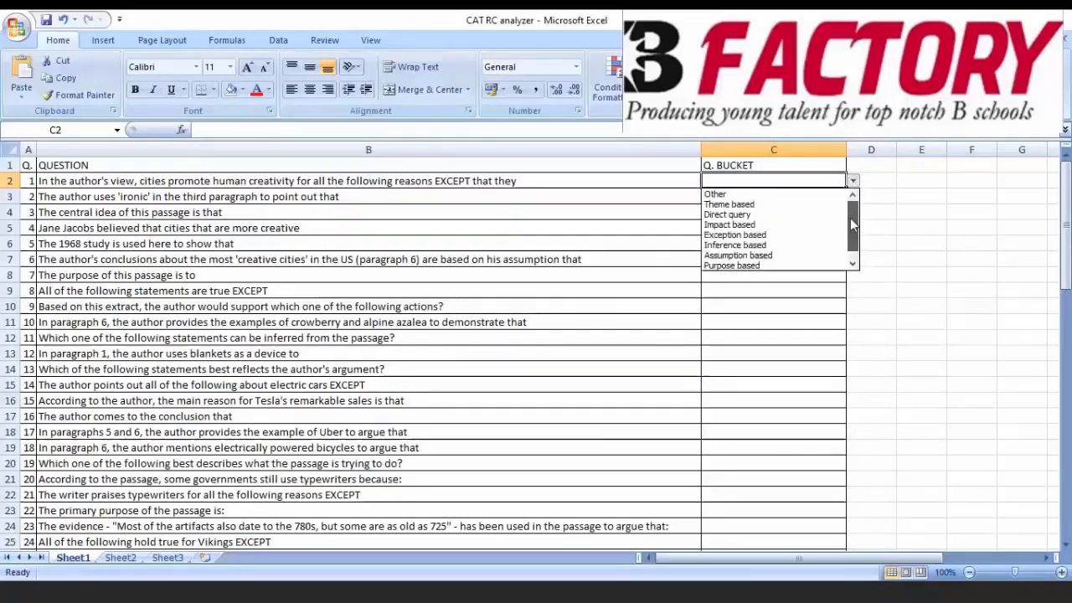
{"action": "left_click_drag", "start_coordinate": [851, 218], "coordinate": [851, 234]}
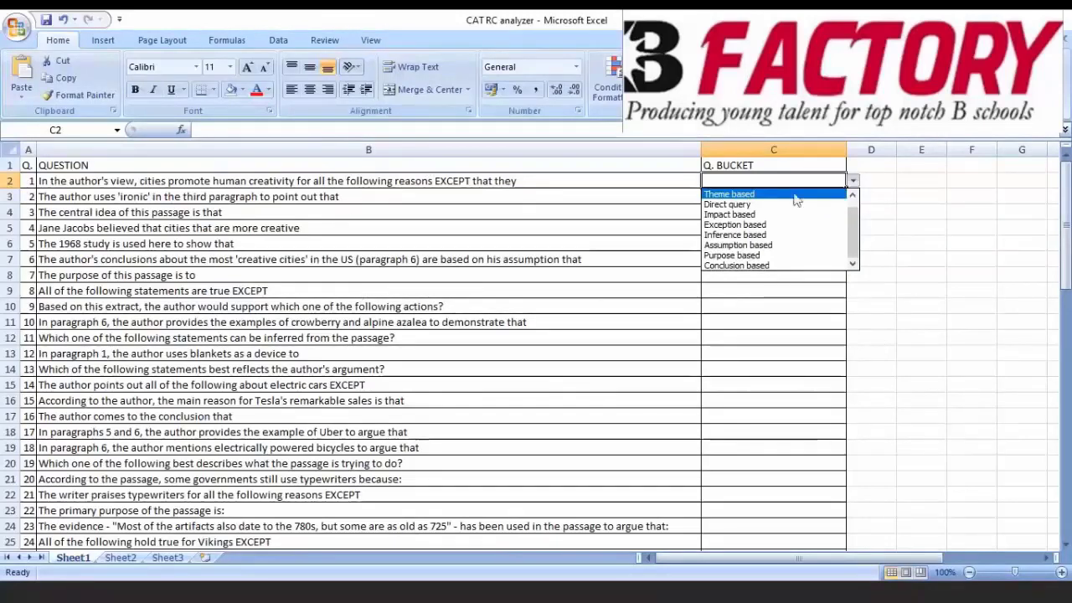
{"action": "left_click", "coordinate": [734, 223]}
- Set the question buckets for question 2 to Purpose based and question 3 to Theme based
{"action": "left_click", "coordinate": [727, 197]}
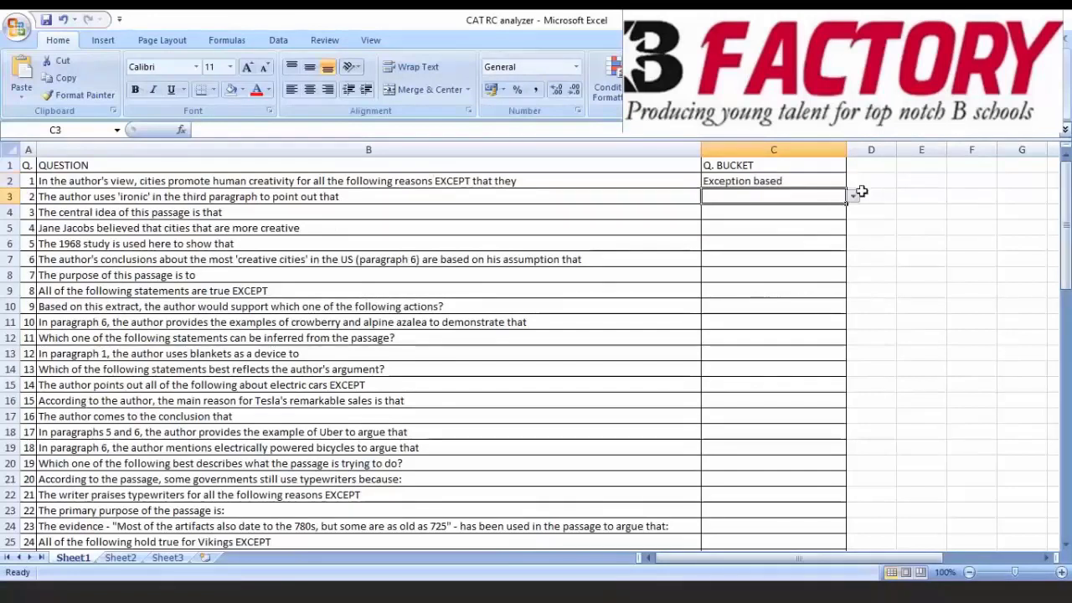
{"action": "left_click", "coordinate": [853, 197]}
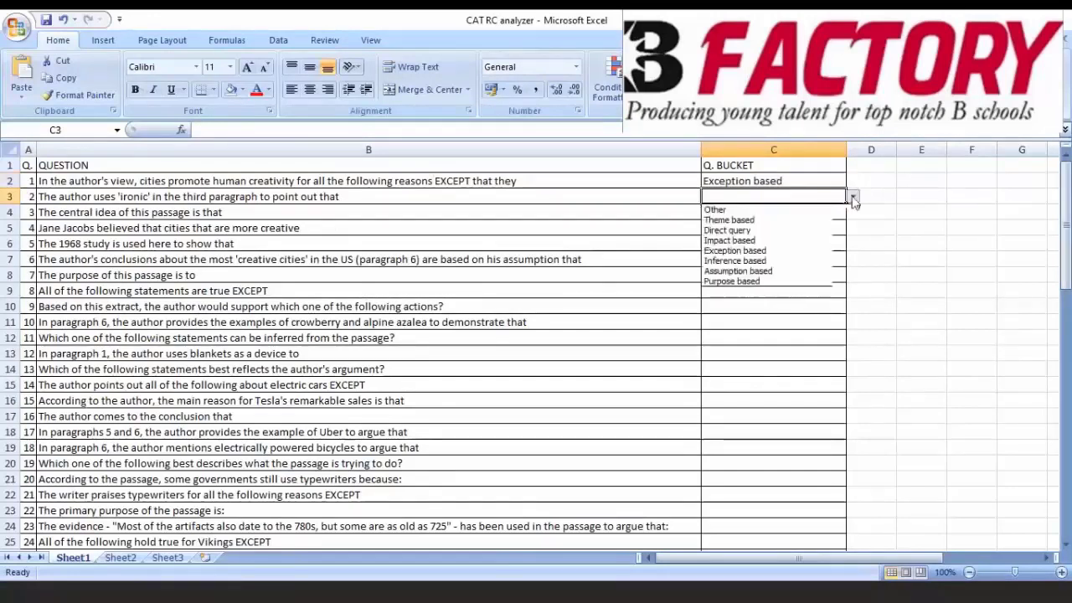
{"action": "left_click", "coordinate": [749, 281]}
{"action": "left_click", "coordinate": [742, 212]}
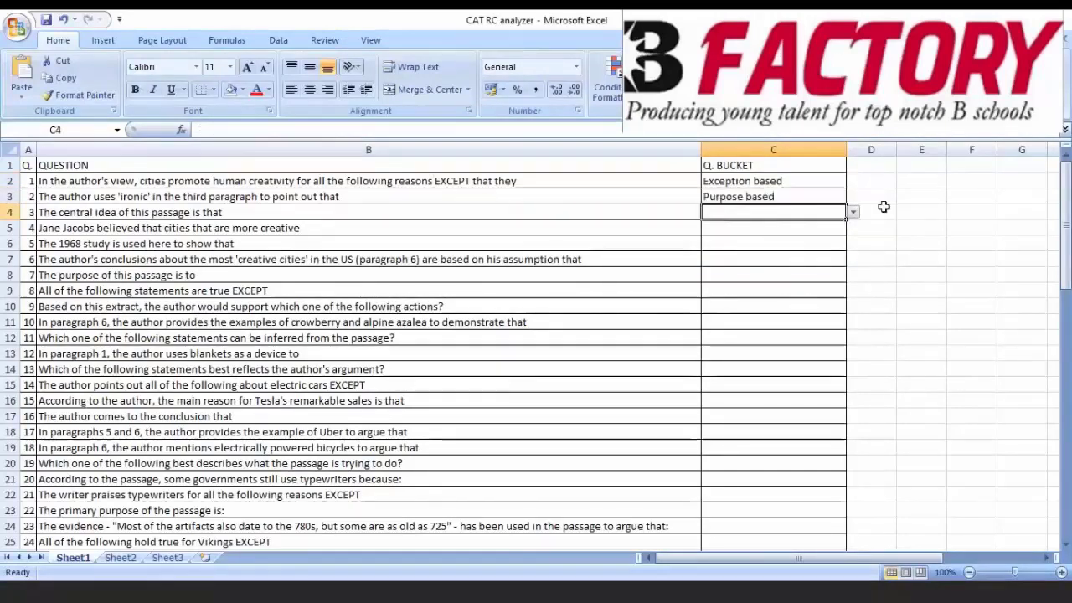
{"action": "left_click", "coordinate": [853, 213]}
{"action": "left_click", "coordinate": [773, 238]}
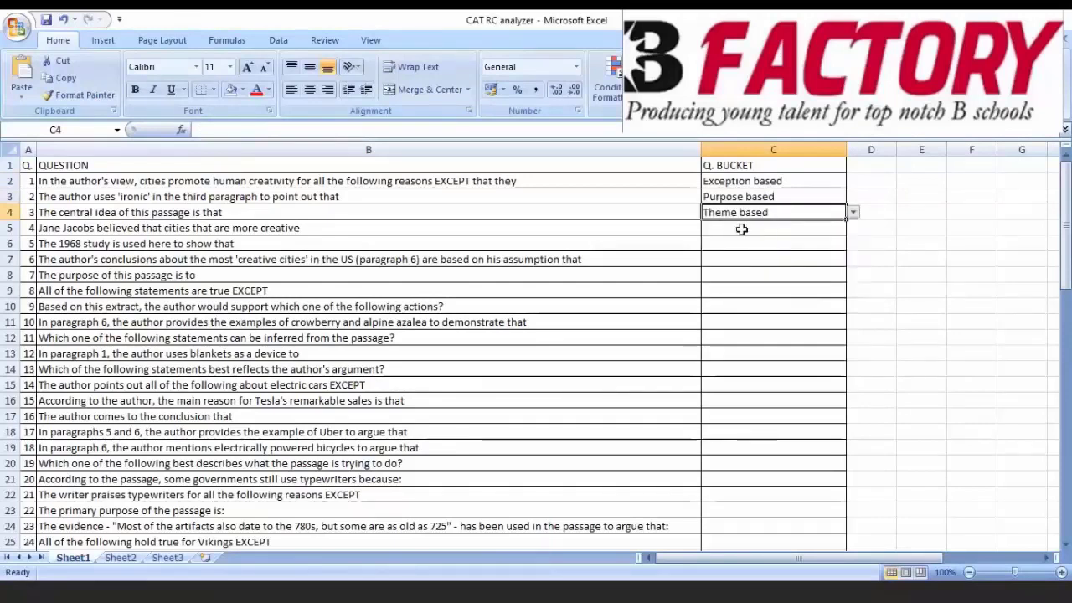
- Set the question buckets for question 4 to Direct query and question 5 to Purpose based
{"action": "left_click", "coordinate": [742, 228]}
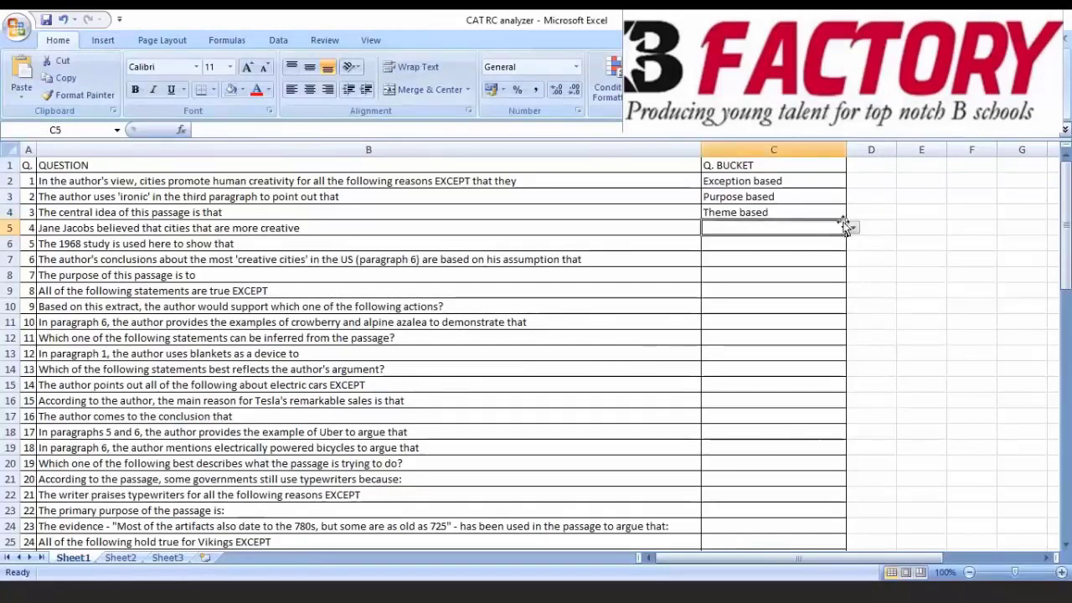
{"action": "left_click", "coordinate": [853, 228]}
{"action": "left_click", "coordinate": [738, 262]}
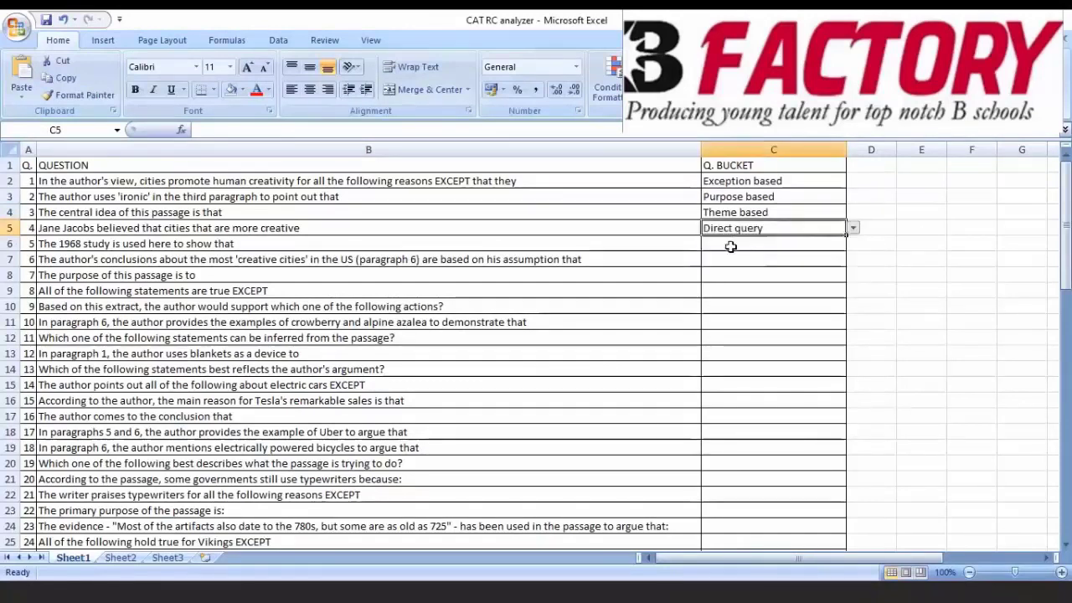
{"action": "left_click", "coordinate": [729, 247]}
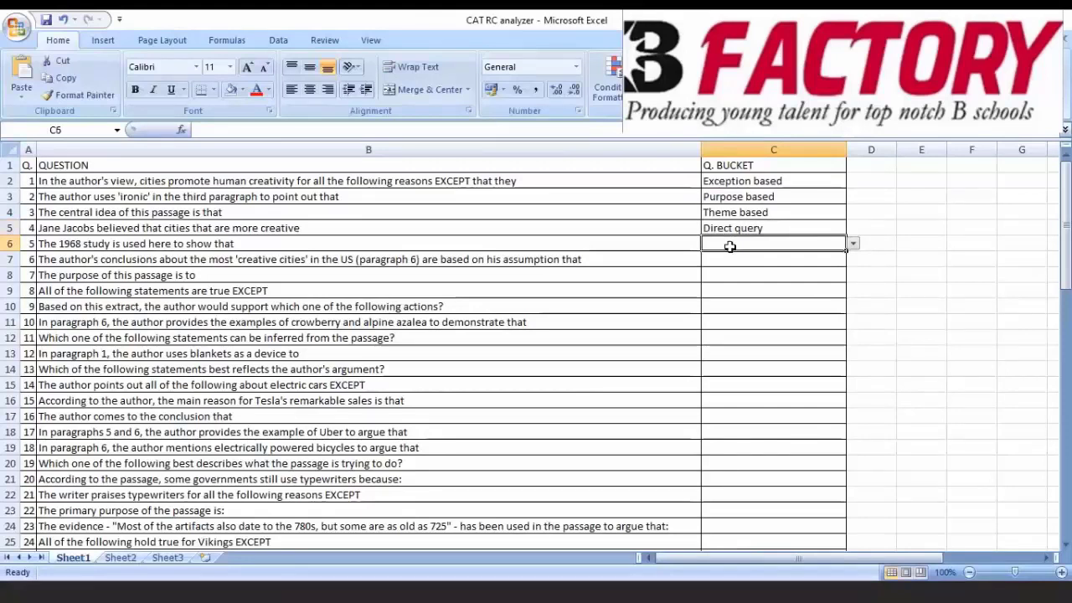
{"action": "left_click", "coordinate": [853, 244]}
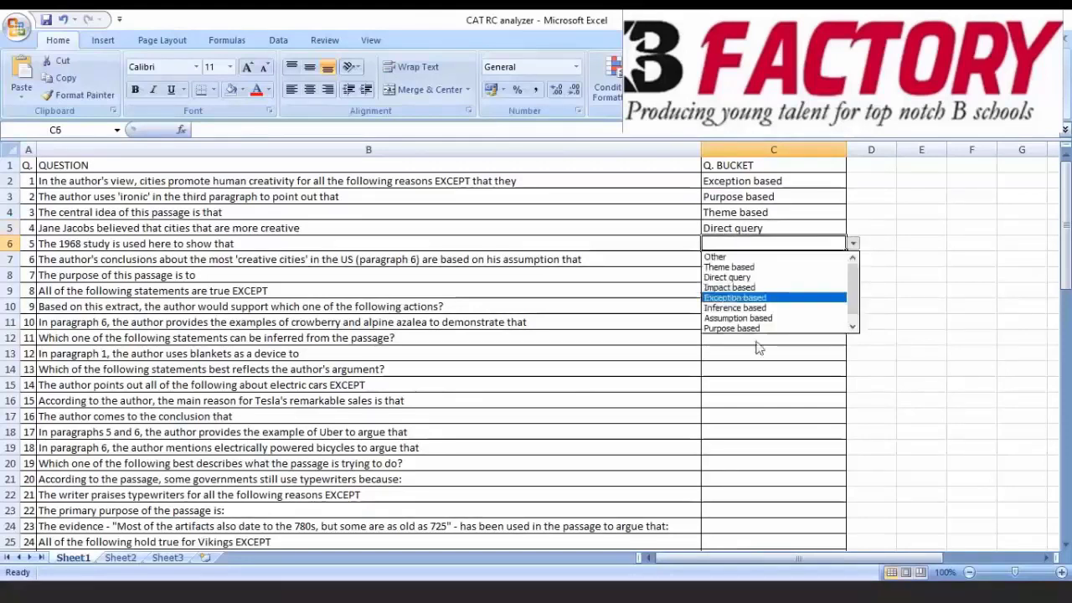
{"action": "left_click", "coordinate": [758, 329]}
- Set the question buckets for question 6 to Assumption based and question 7 to Purpose based
{"action": "left_click", "coordinate": [763, 261]}
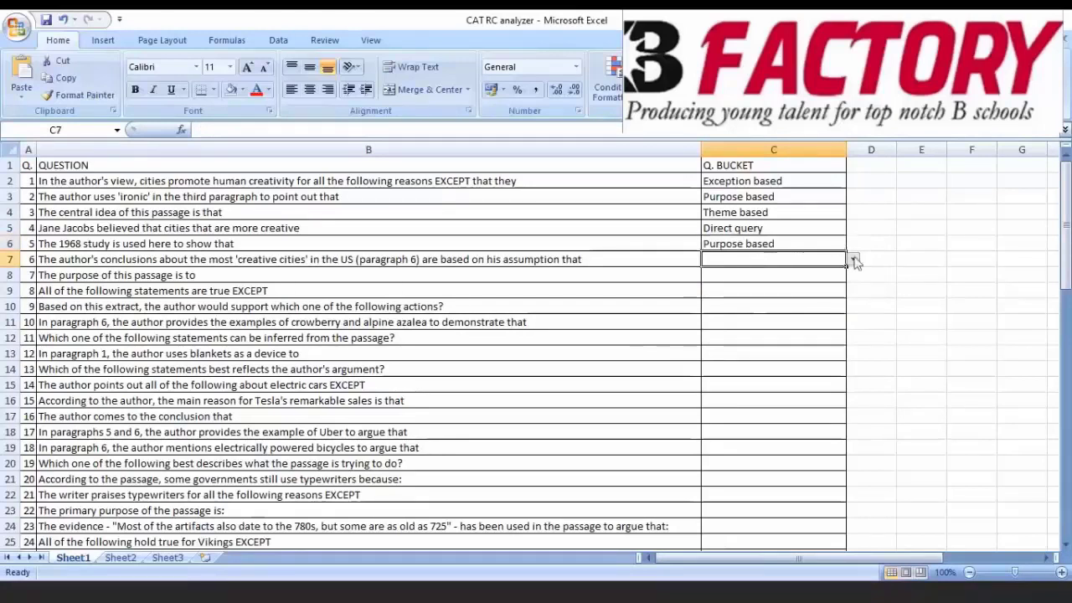
{"action": "left_click", "coordinate": [855, 262]}
{"action": "left_click", "coordinate": [754, 337]}
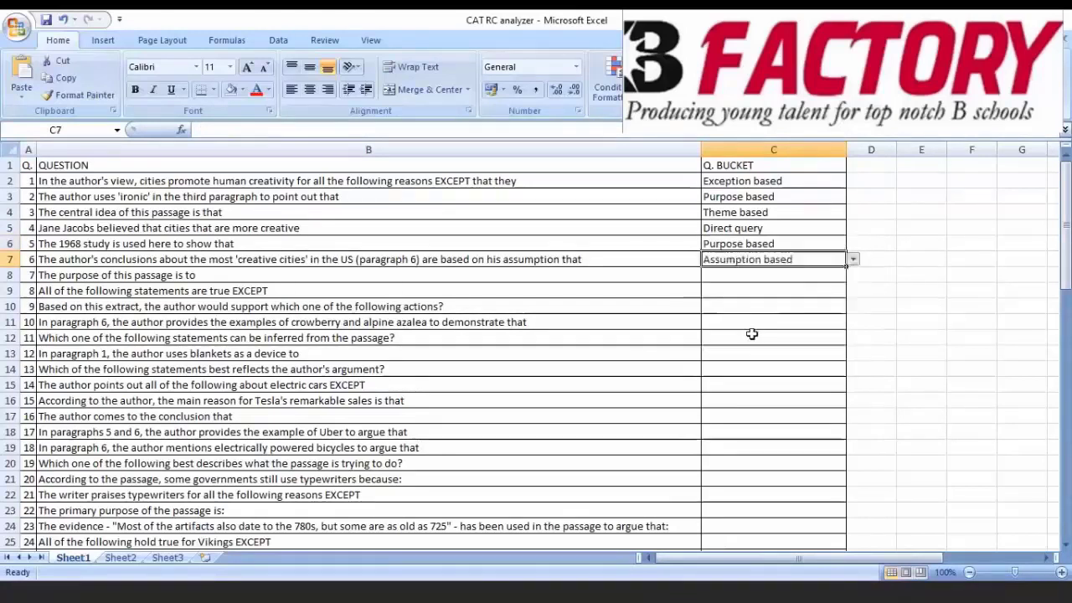
{"action": "left_click", "coordinate": [739, 274]}
{"action": "left_click", "coordinate": [853, 275]}
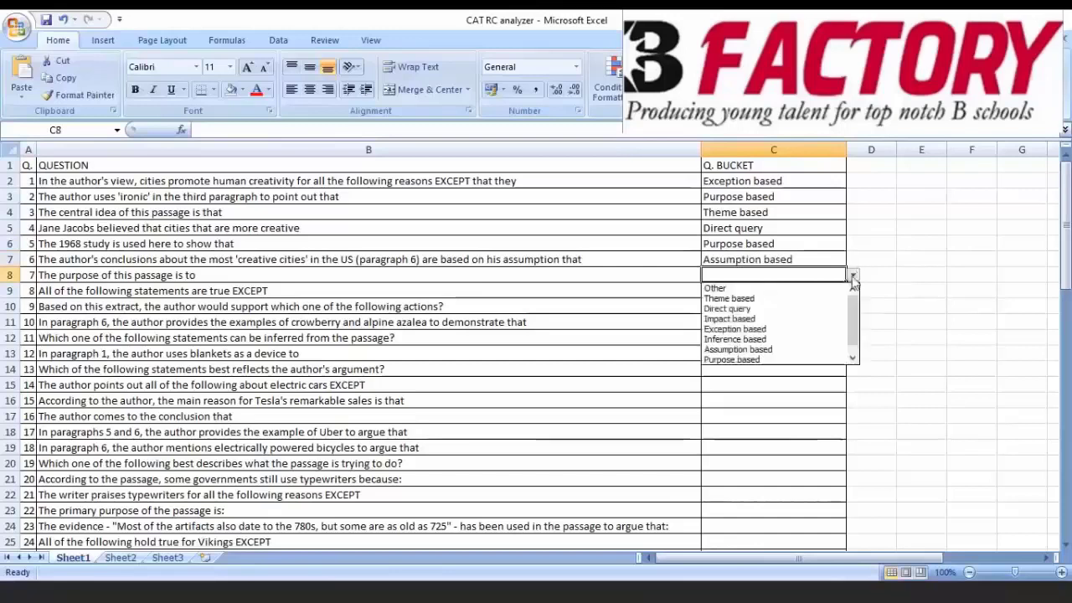
{"action": "left_click", "coordinate": [737, 359]}
- Set the question buckets for question 8 to Exception based and question 9 to Direct query
{"action": "left_click", "coordinate": [747, 291]}
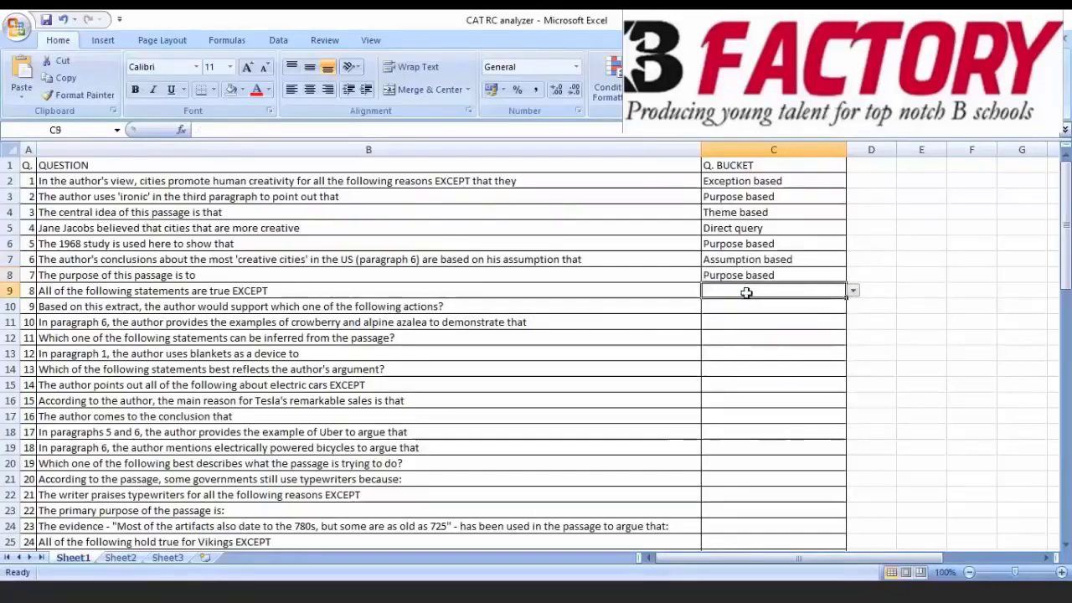
{"action": "left_click", "coordinate": [854, 292]}
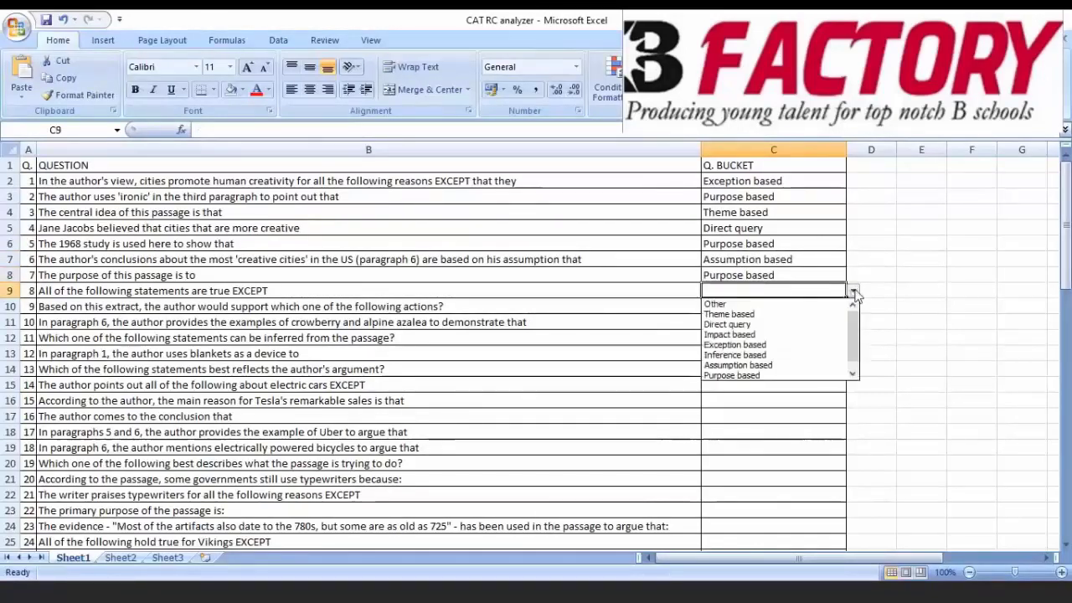
{"action": "left_click", "coordinate": [751, 346]}
{"action": "left_click", "coordinate": [740, 310]}
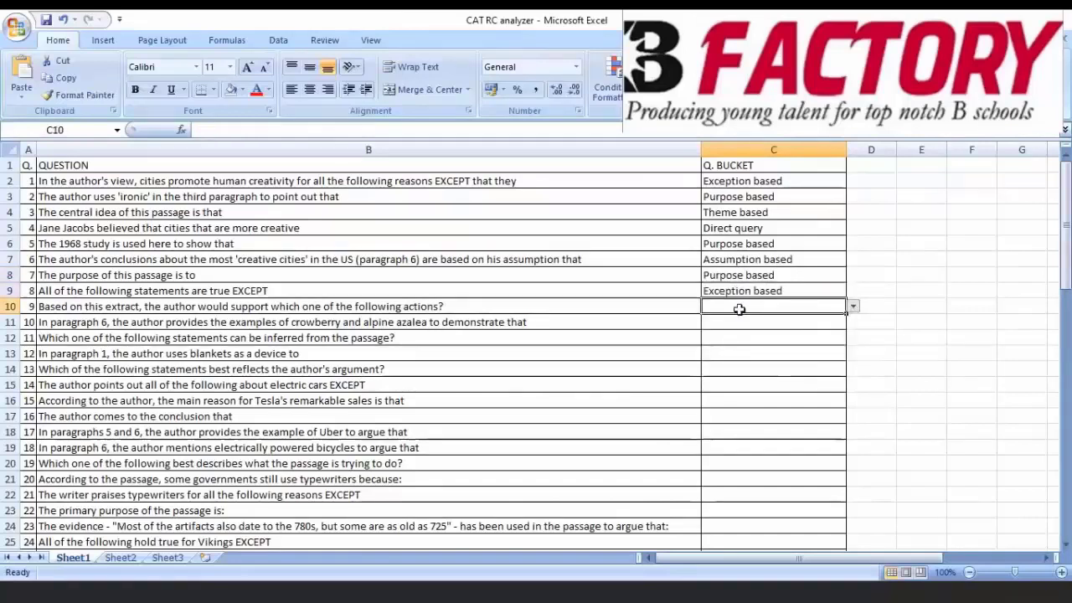
{"action": "left_click", "coordinate": [854, 308]}
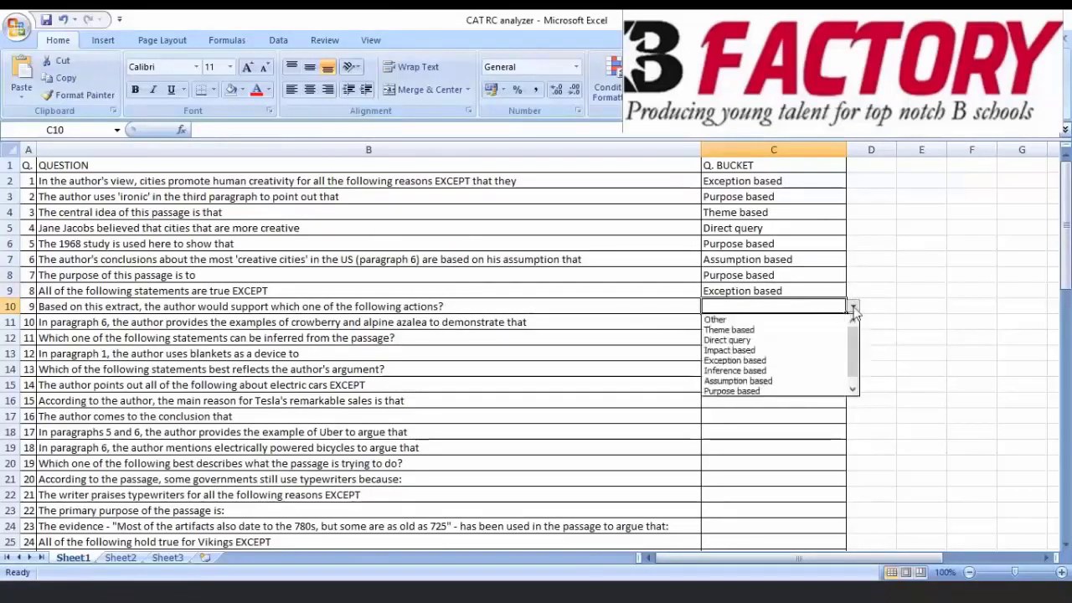
{"action": "left_click", "coordinate": [745, 341]}
- Narrow column B to just beyond the question text in row 7 and enlarge the sheet to 124% zoom
{"action": "left_click", "coordinate": [729, 337]}
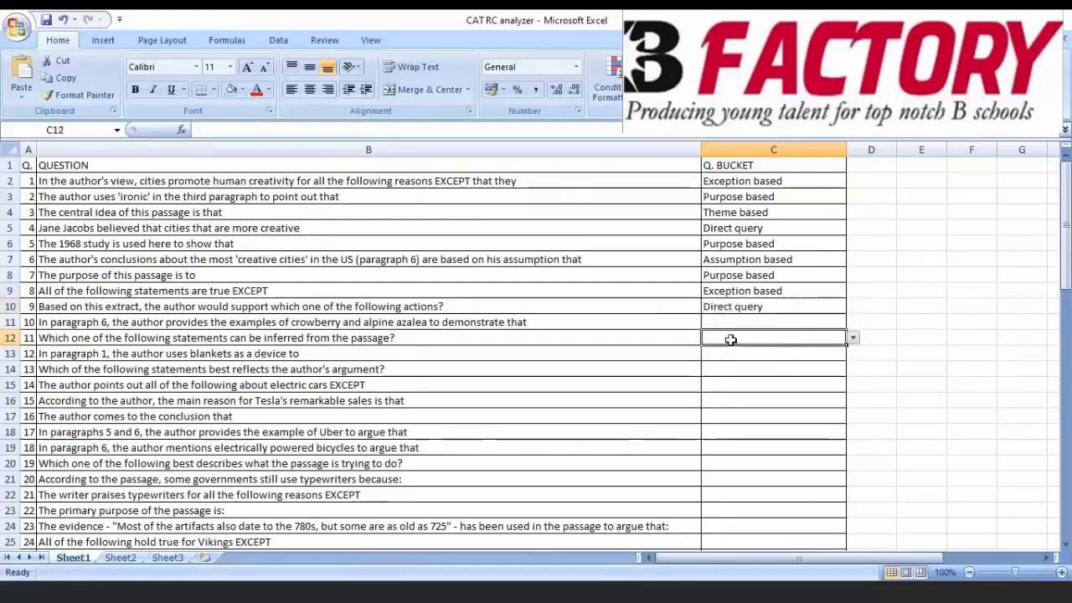
{"action": "left_click_drag", "start_coordinate": [701, 149], "coordinate": [599, 149]}
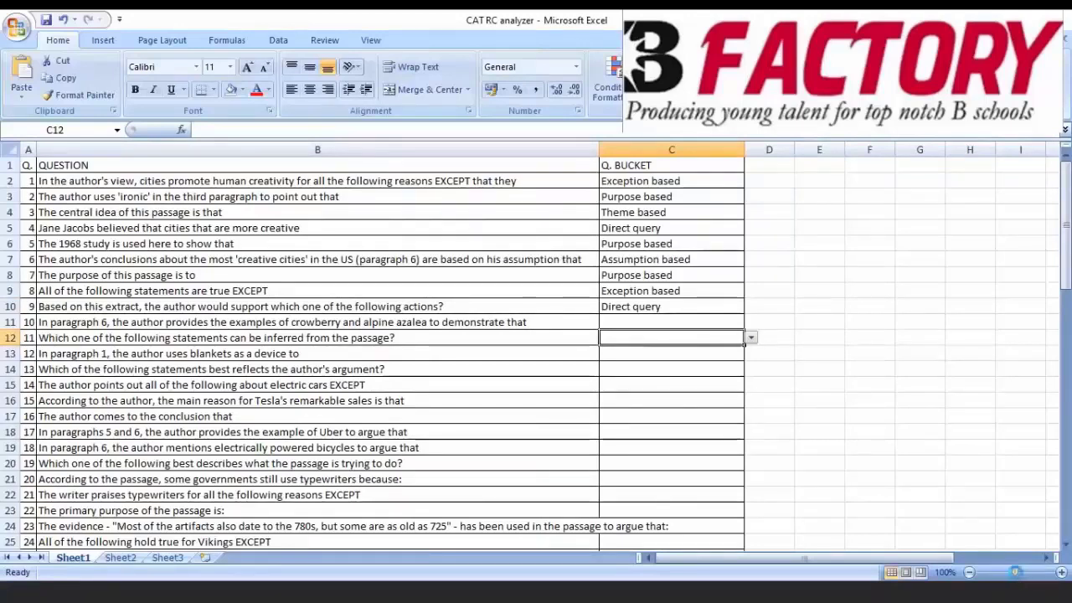
{"action": "left_click_drag", "start_coordinate": [1015, 573], "coordinate": [1018, 574]}
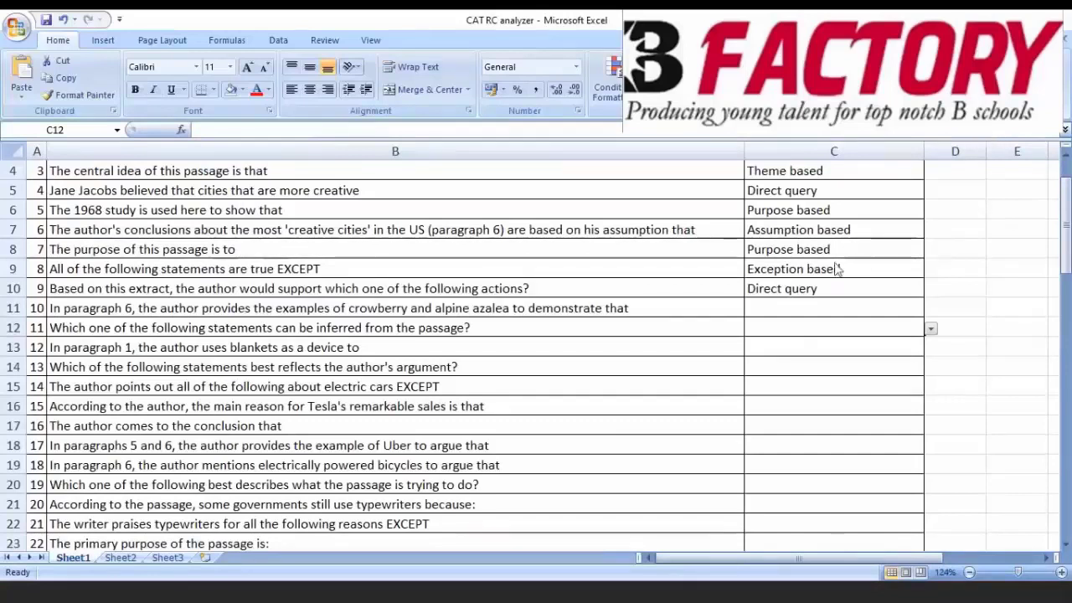
- Set the question buckets for question 10 to Purpose based and question 11 to Inference based
{"action": "left_click", "coordinate": [755, 308]}
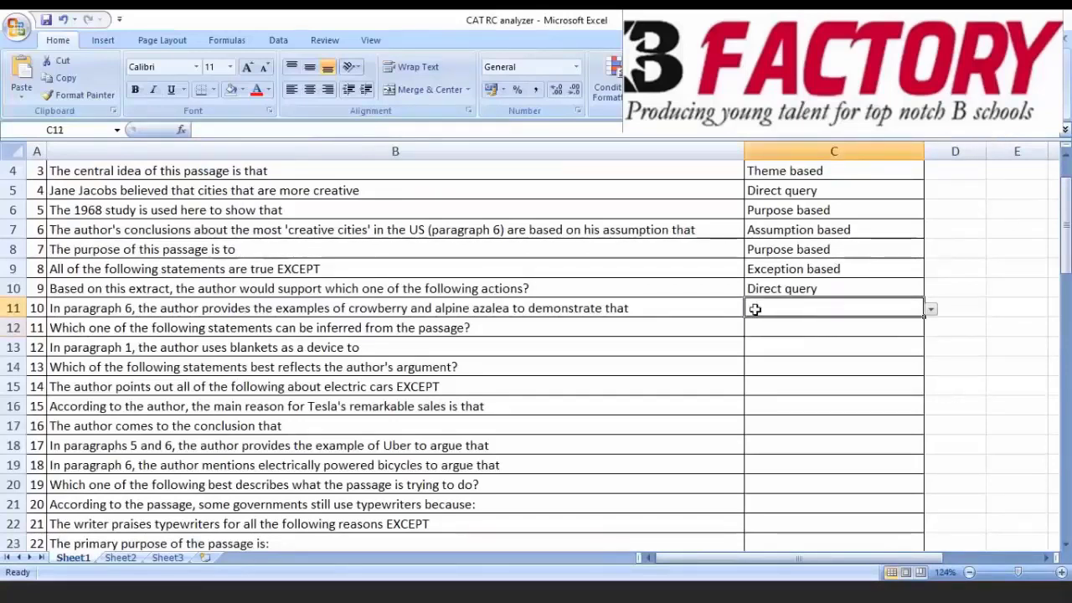
{"action": "left_click", "coordinate": [930, 310]}
{"action": "left_click", "coordinate": [758, 412]}
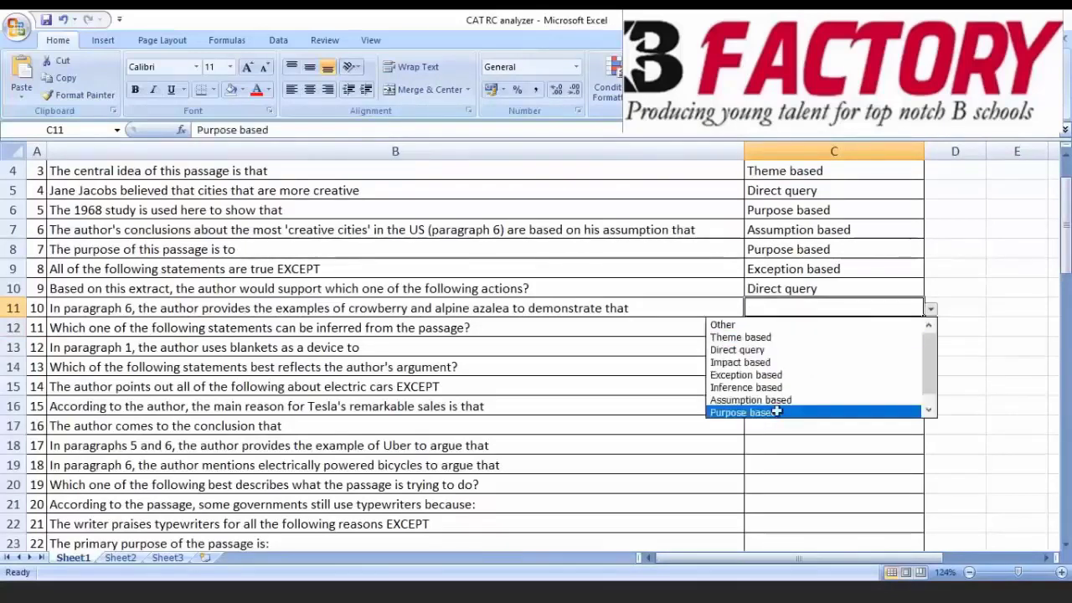
{"action": "left_click", "coordinate": [783, 329]}
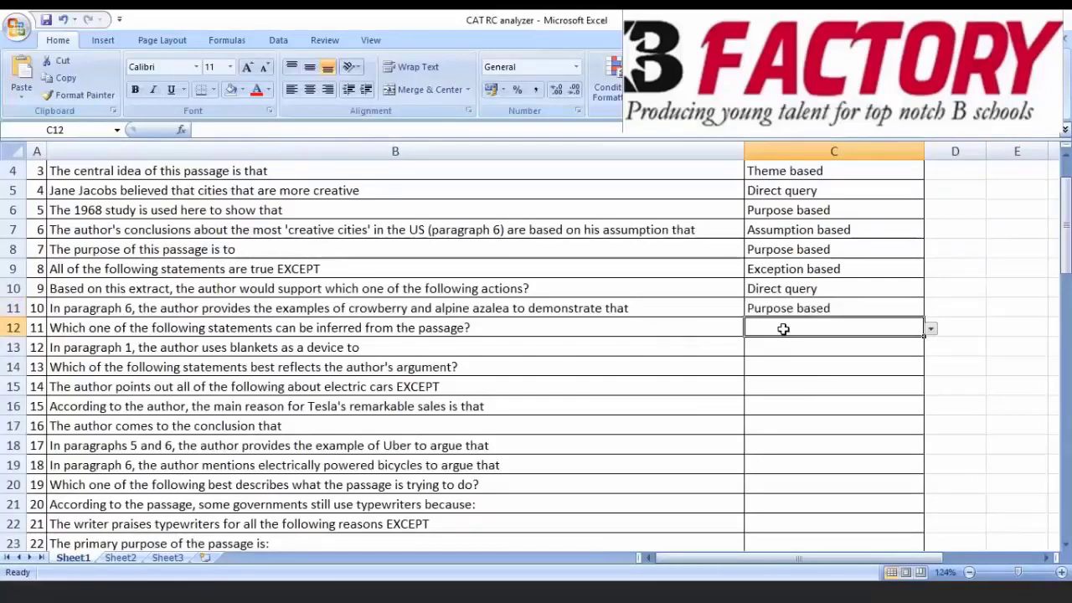
{"action": "left_click", "coordinate": [930, 329]}
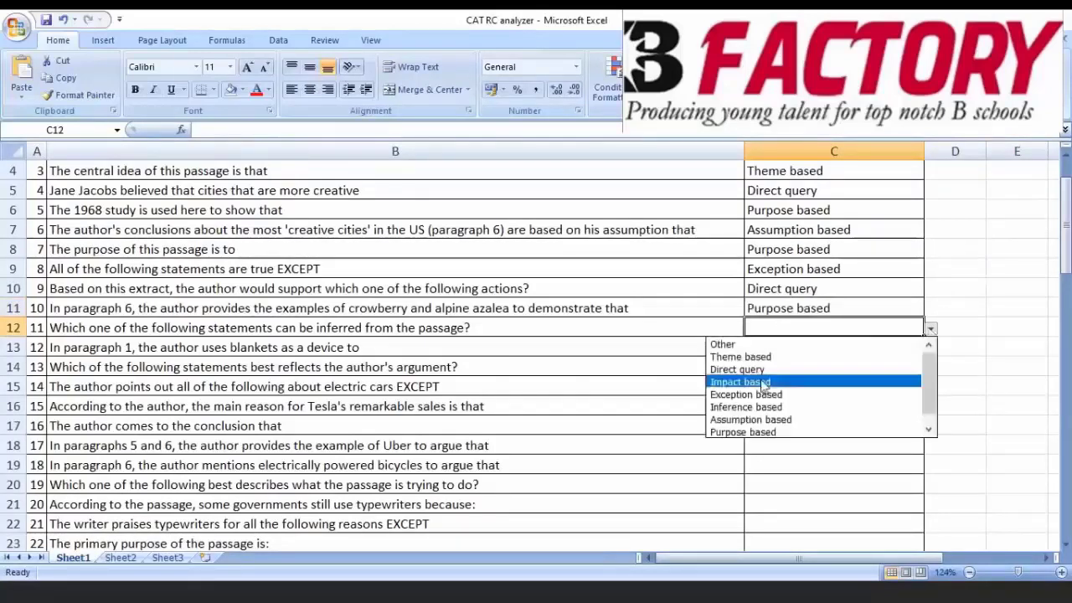
{"action": "left_click", "coordinate": [748, 408]}
- Set the question buckets for question 12 to Purpose based and question 13 to Theme based
{"action": "left_click", "coordinate": [806, 355]}
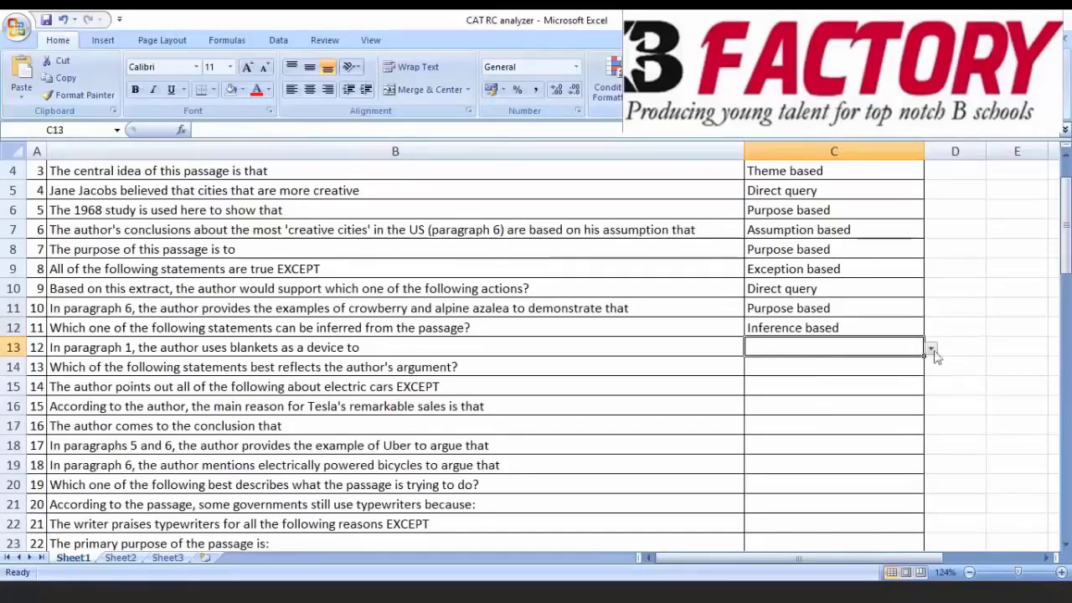
{"action": "left_click", "coordinate": [931, 349]}
{"action": "left_click", "coordinate": [804, 452]}
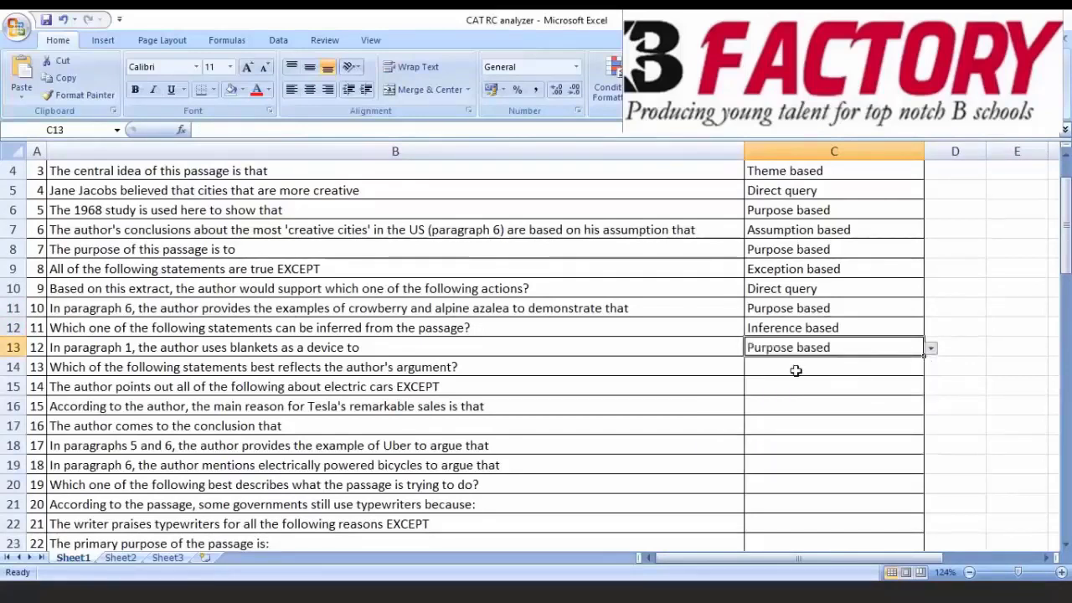
{"action": "left_click", "coordinate": [796, 370]}
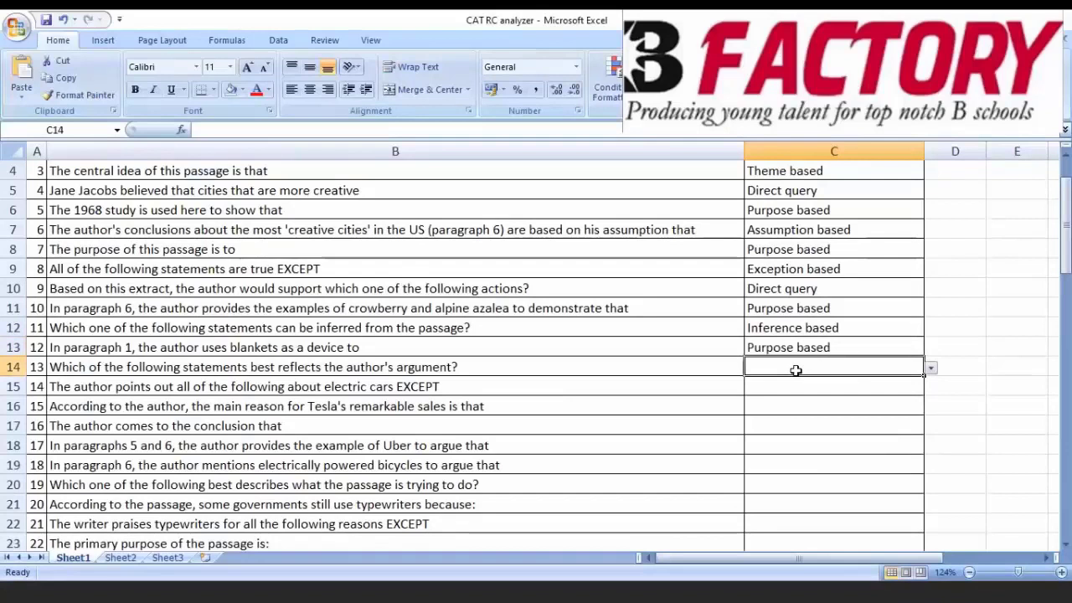
{"action": "left_click", "coordinate": [931, 370]}
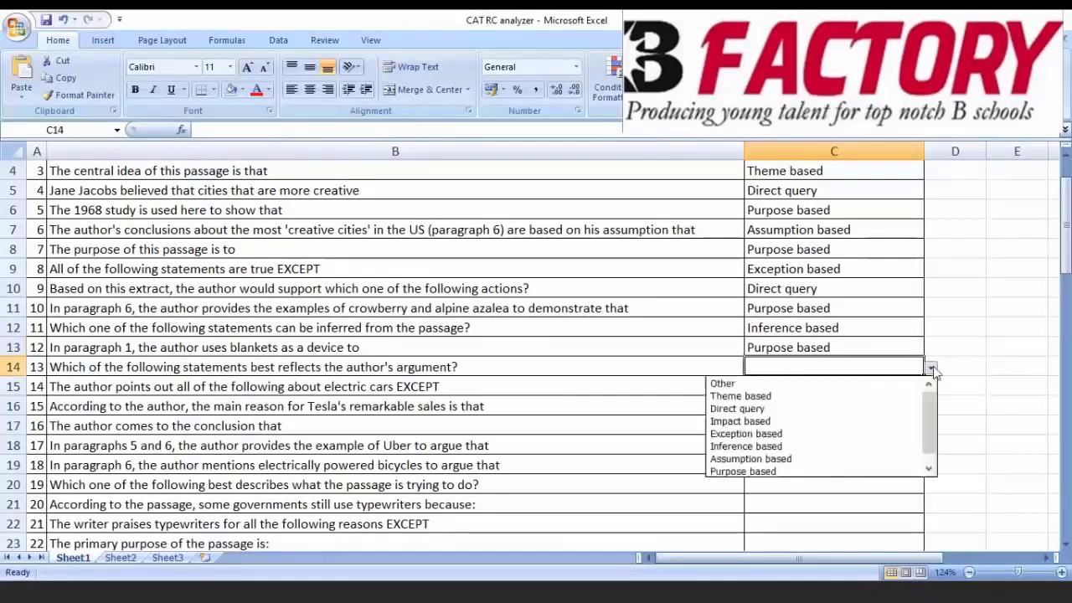
{"action": "left_click", "coordinate": [788, 394]}
- Set the question buckets for question 14 to Exception based and question 15 to Direct query
{"action": "left_click", "coordinate": [791, 382]}
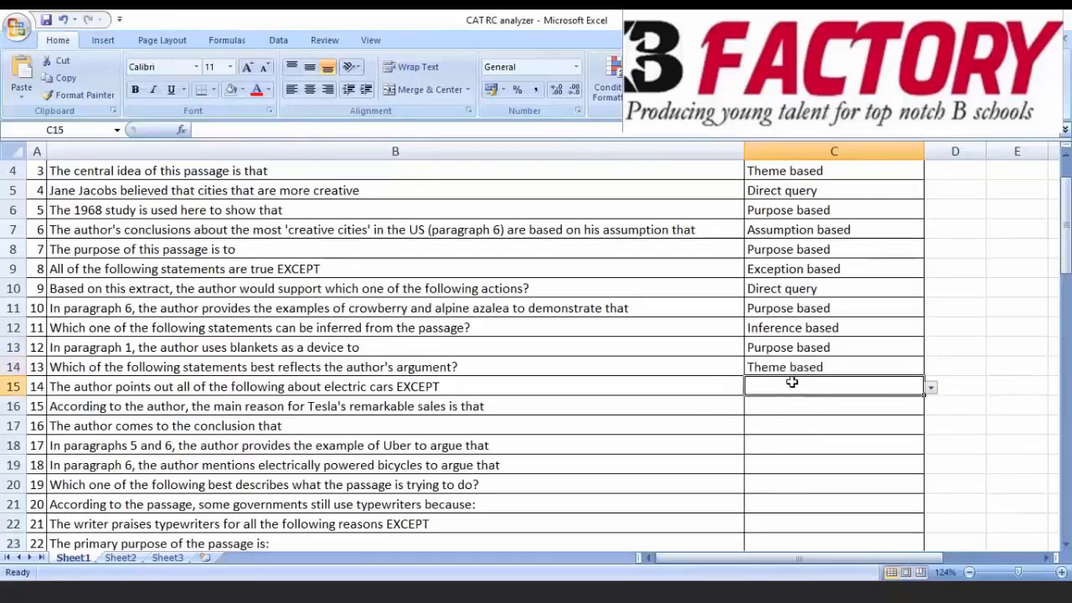
{"action": "left_click", "coordinate": [931, 387]}
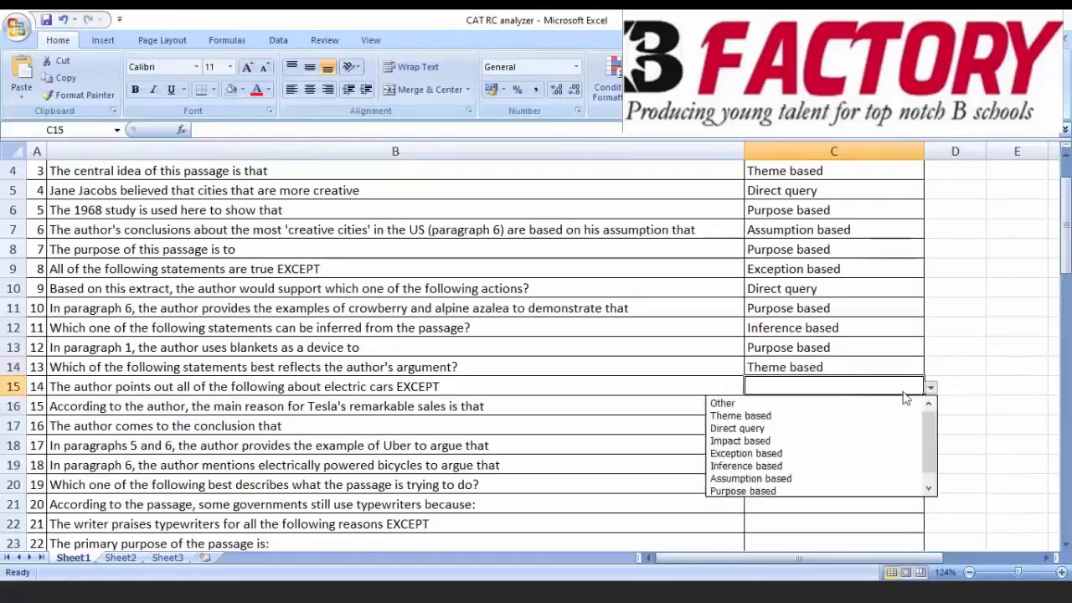
{"action": "left_click", "coordinate": [754, 453]}
{"action": "left_click", "coordinate": [792, 409]}
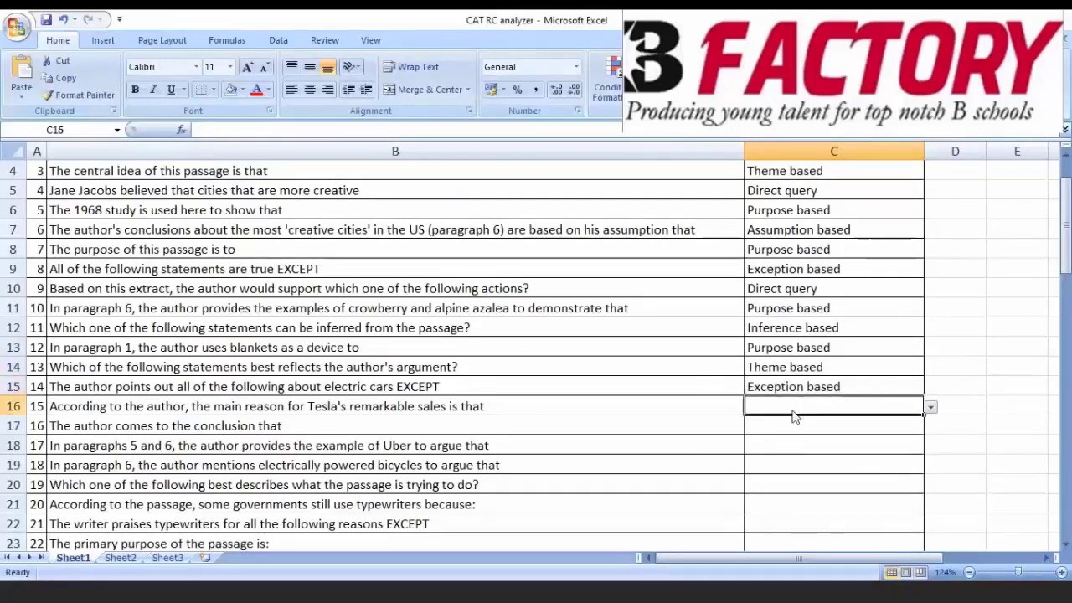
{"action": "left_click", "coordinate": [930, 407]}
{"action": "left_click", "coordinate": [773, 444]}
- Set the question bucket for question 16 in C17 to Conclusion based
{"action": "left_click", "coordinate": [806, 421]}
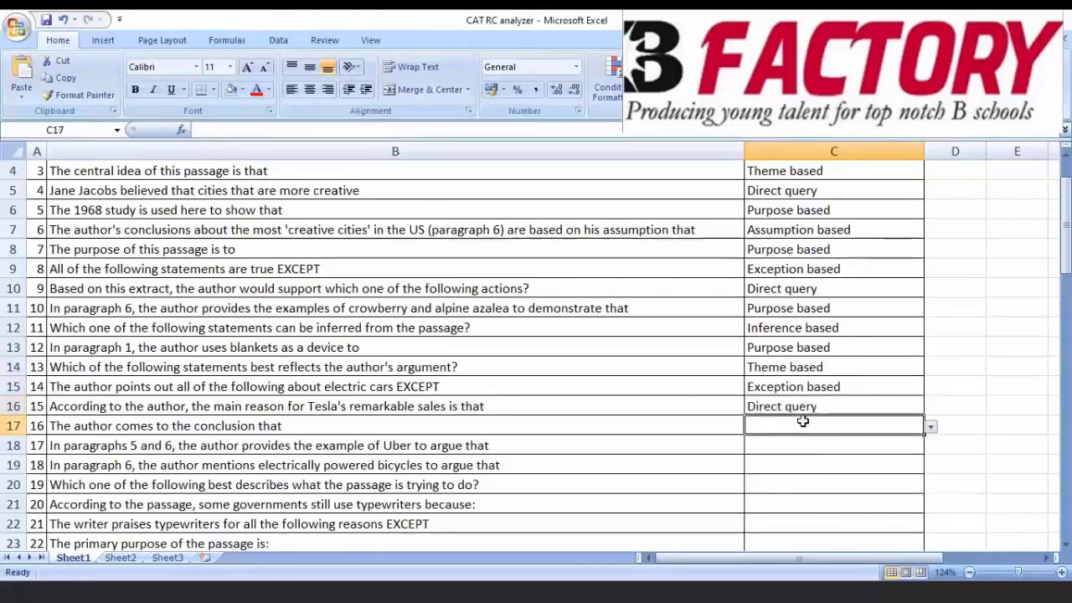
{"action": "left_click", "coordinate": [930, 426]}
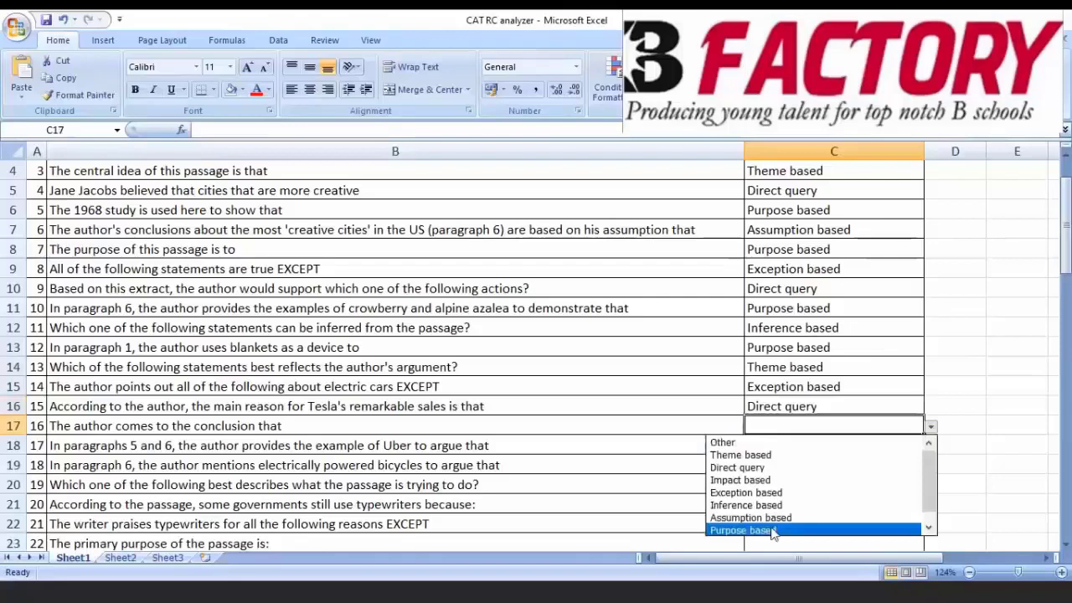
{"action": "scroll", "coordinate": [796, 511], "scroll_direction": "down", "scroll_amount": 1}
{"action": "left_click", "coordinate": [811, 531]}
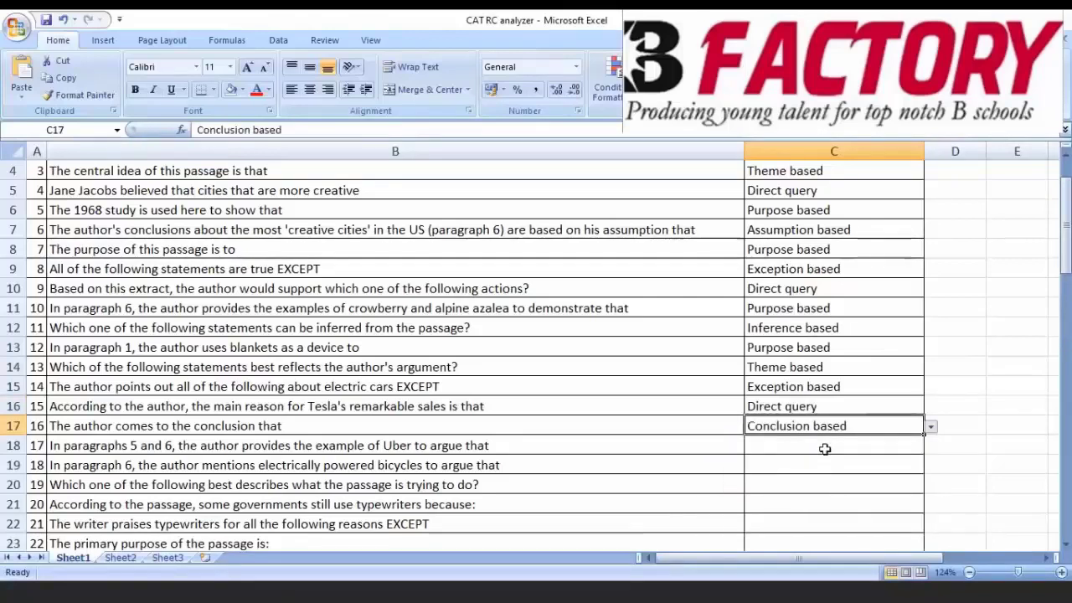
- Set the question buckets for questions 17 and 18 in C18 and C19 to Purpose based
{"action": "left_click", "coordinate": [874, 444]}
{"action": "left_click", "coordinate": [931, 446]}
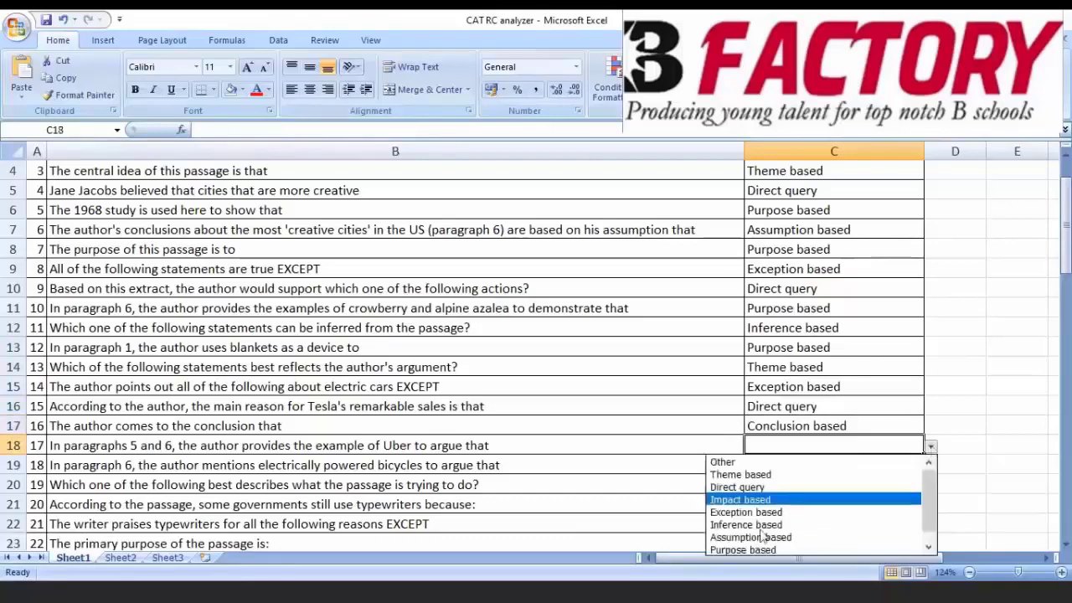
{"action": "left_click", "coordinate": [800, 548]}
{"action": "left_click", "coordinate": [813, 471]}
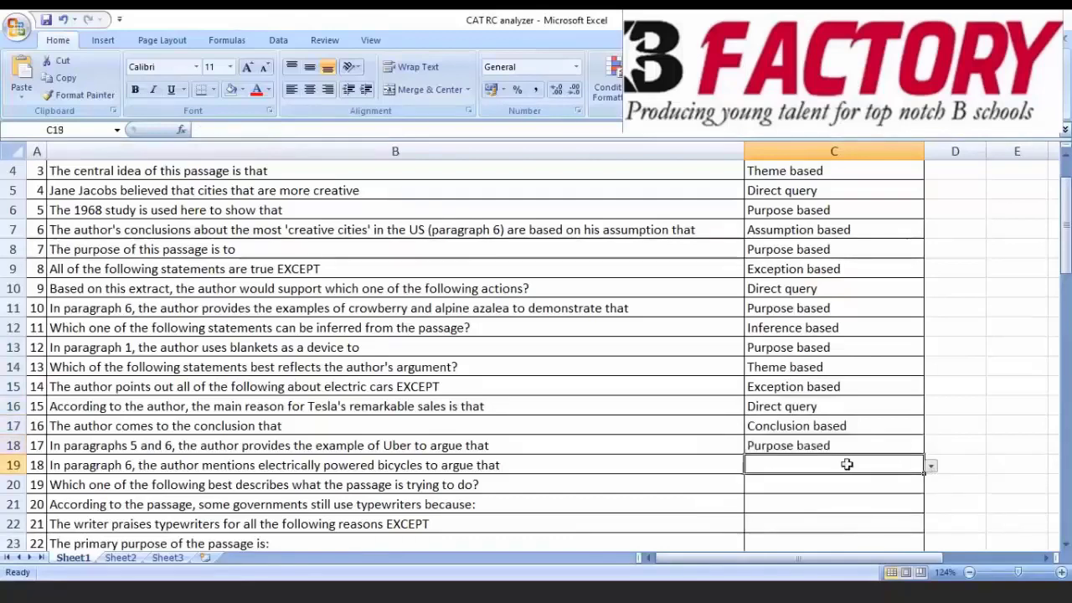
{"action": "left_click", "coordinate": [931, 466]}
{"action": "left_click", "coordinate": [802, 570]}
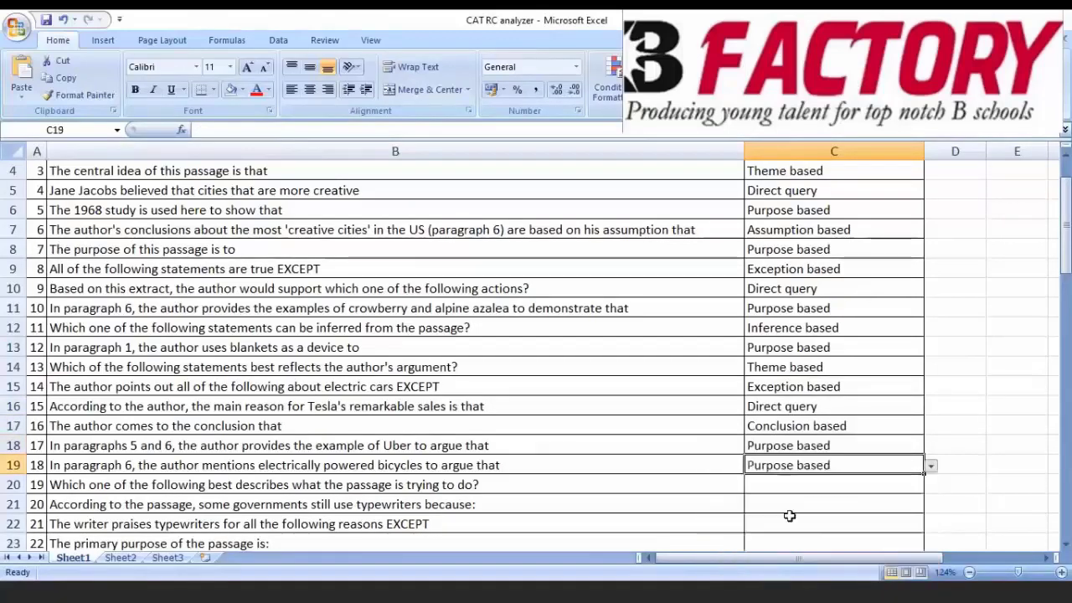
- Set the question buckets for question 19 to Purpose based and question 20 to Direct query
{"action": "left_click", "coordinate": [779, 481]}
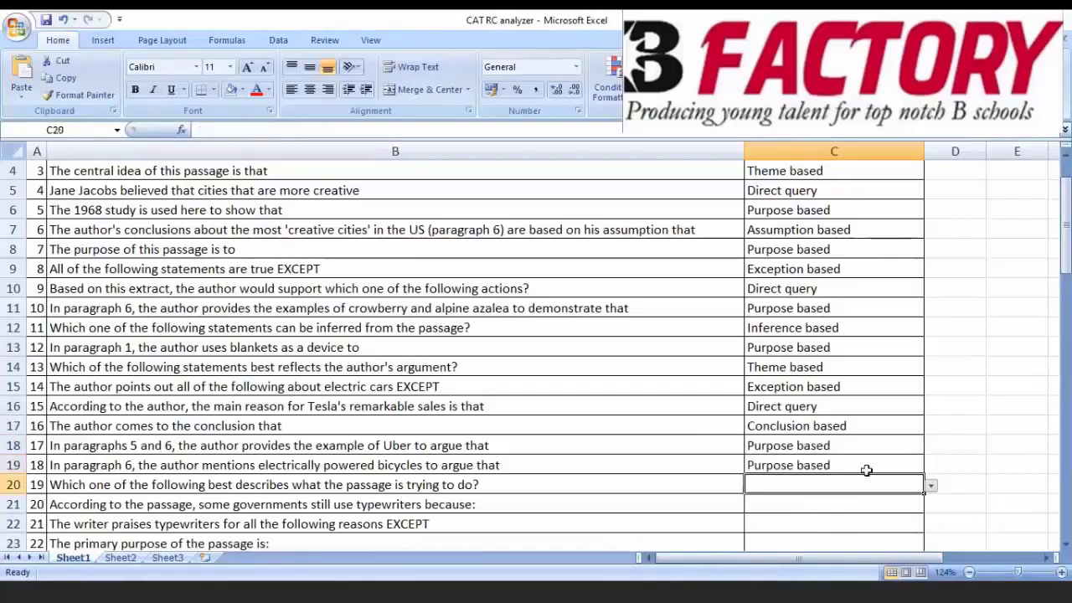
{"action": "left_click", "coordinate": [932, 487]}
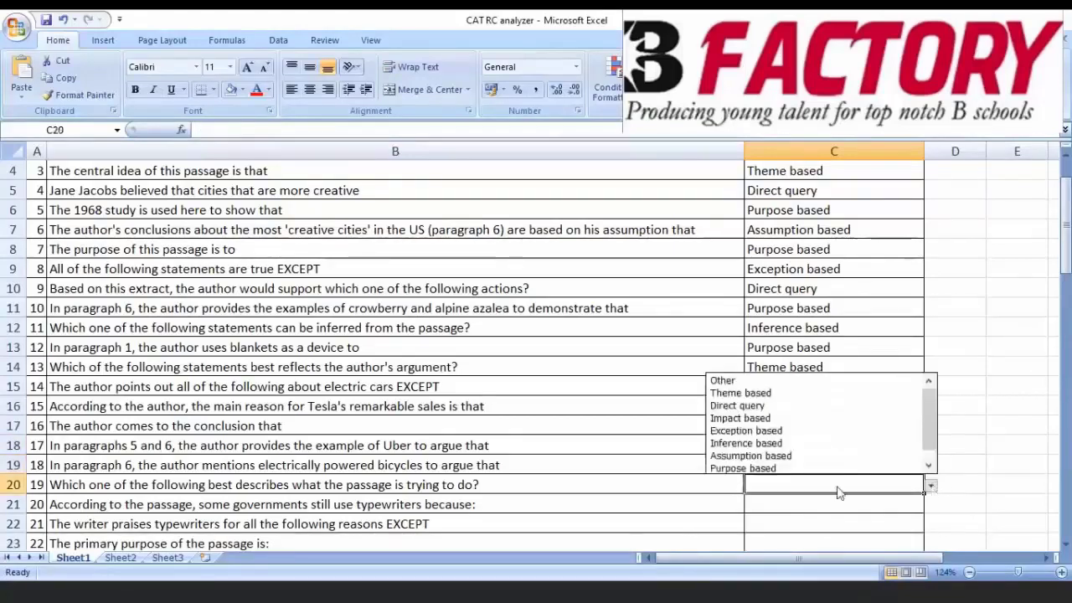
{"action": "left_click", "coordinate": [757, 469]}
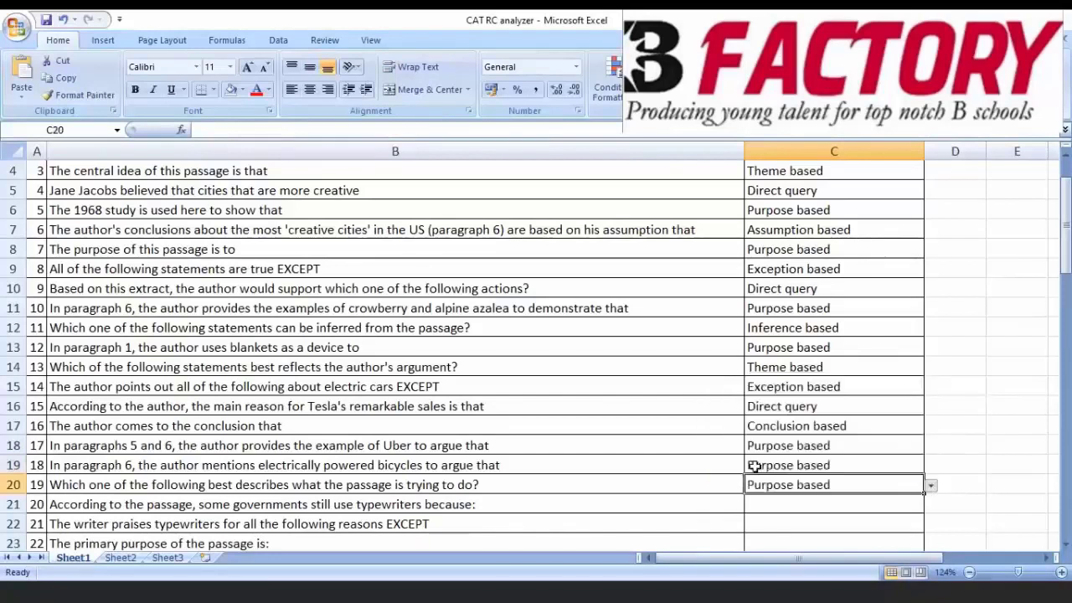
{"action": "left_click", "coordinate": [782, 505]}
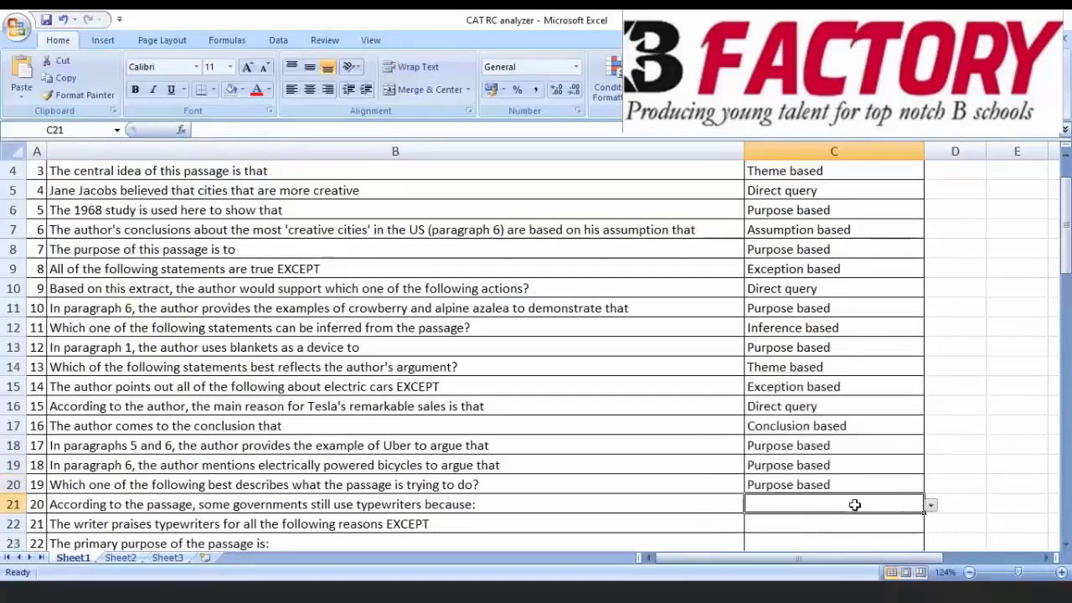
{"action": "left_click", "coordinate": [930, 505]}
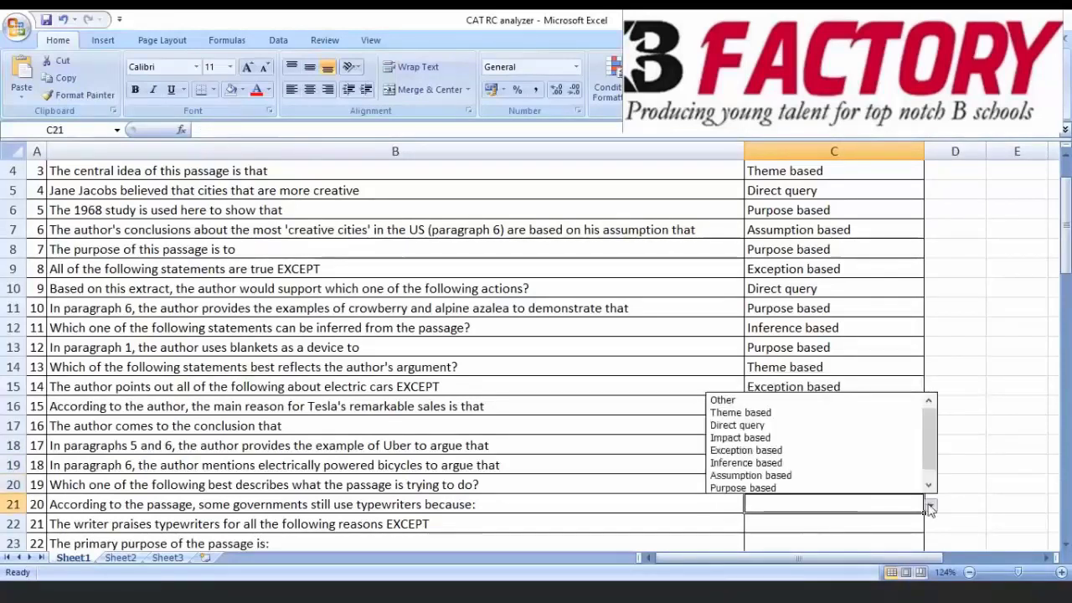
{"action": "left_click", "coordinate": [771, 426]}
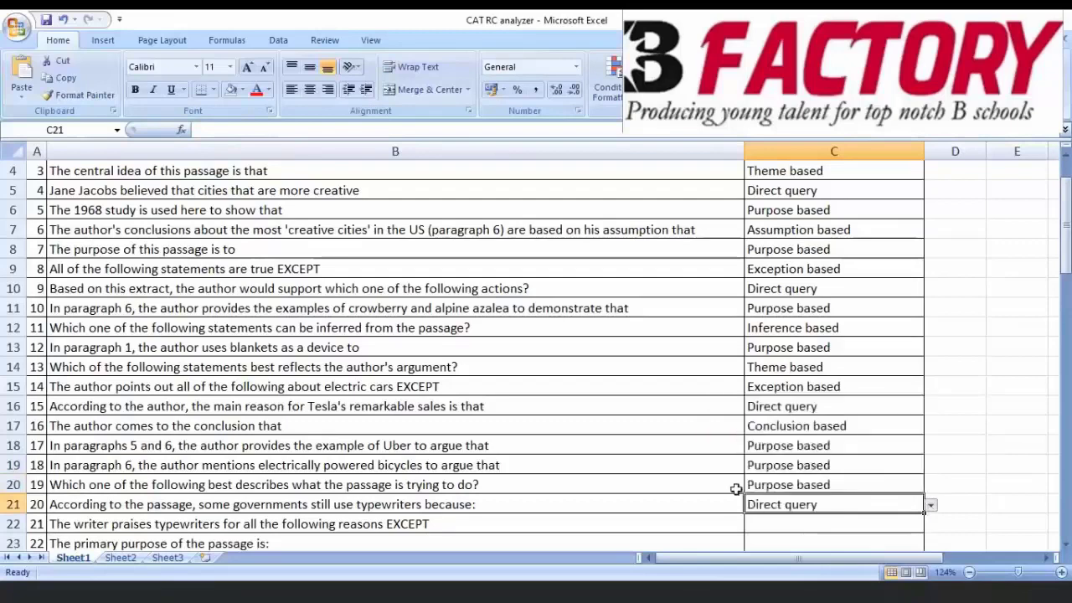
- Set the question bucket for question 21 in C22 to Exception based
{"action": "left_click", "coordinate": [866, 523]}
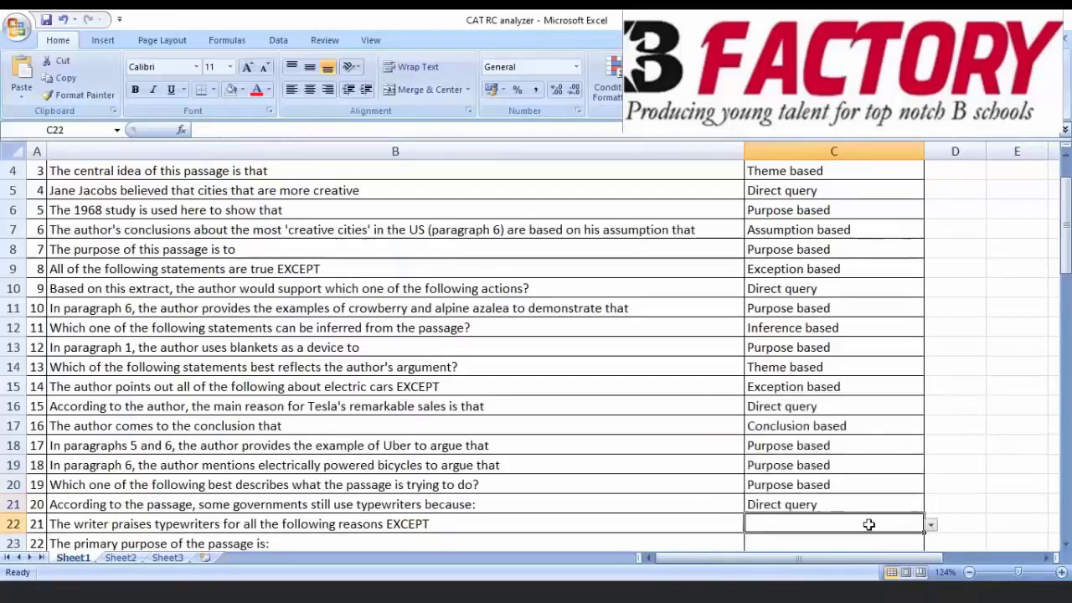
{"action": "left_click", "coordinate": [930, 525]}
{"action": "left_click", "coordinate": [779, 466]}
{"action": "left_click", "coordinate": [838, 466]}
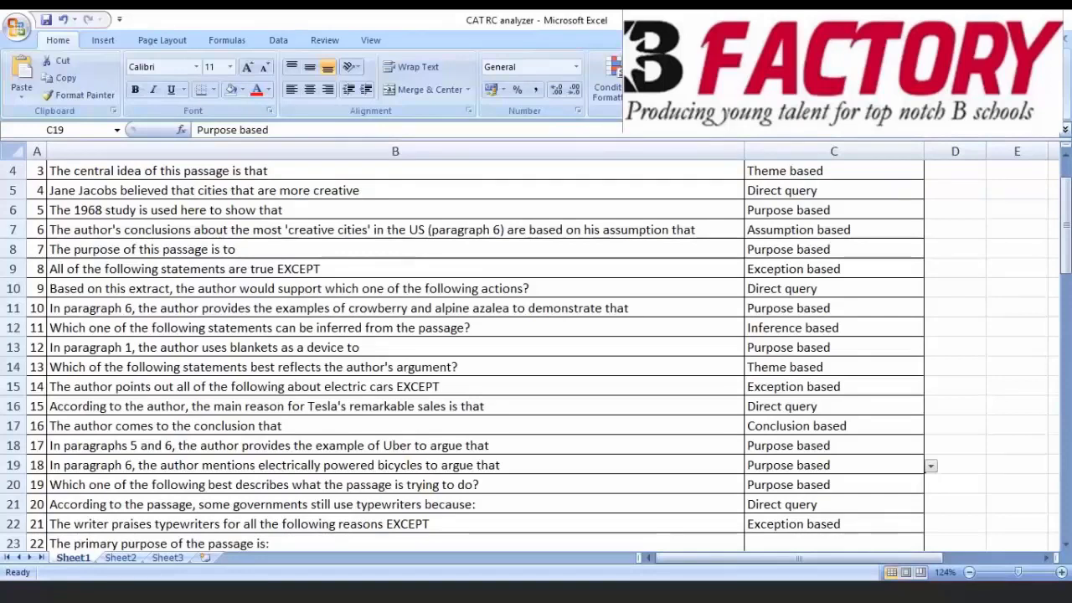
- Review the available question bucket options for question 9 in C10, leaving its choice as it is
{"action": "left_click", "coordinate": [780, 175]}
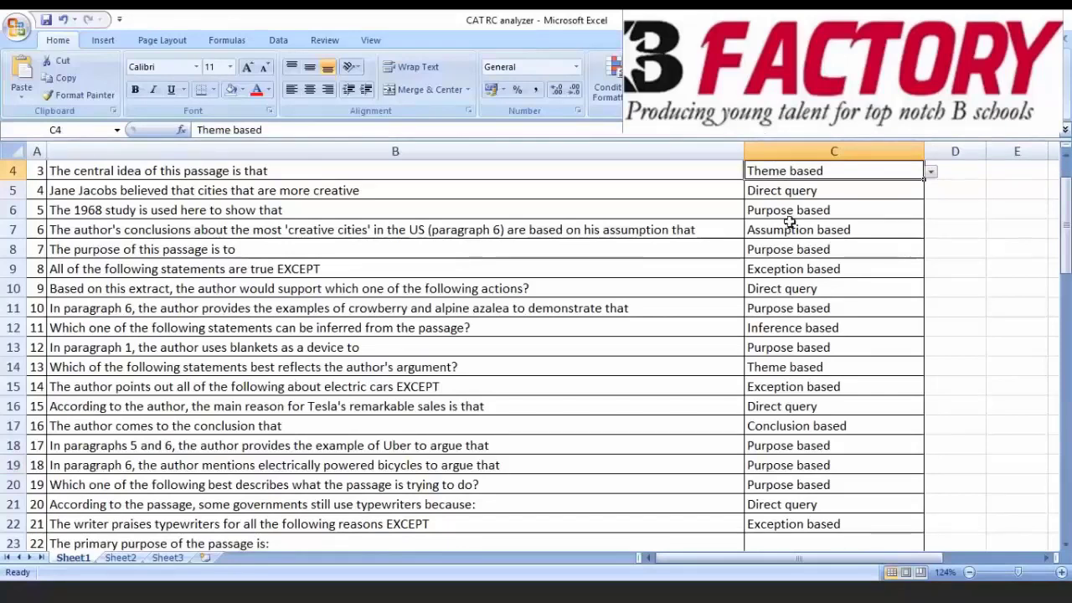
{"action": "left_click", "coordinate": [769, 293]}
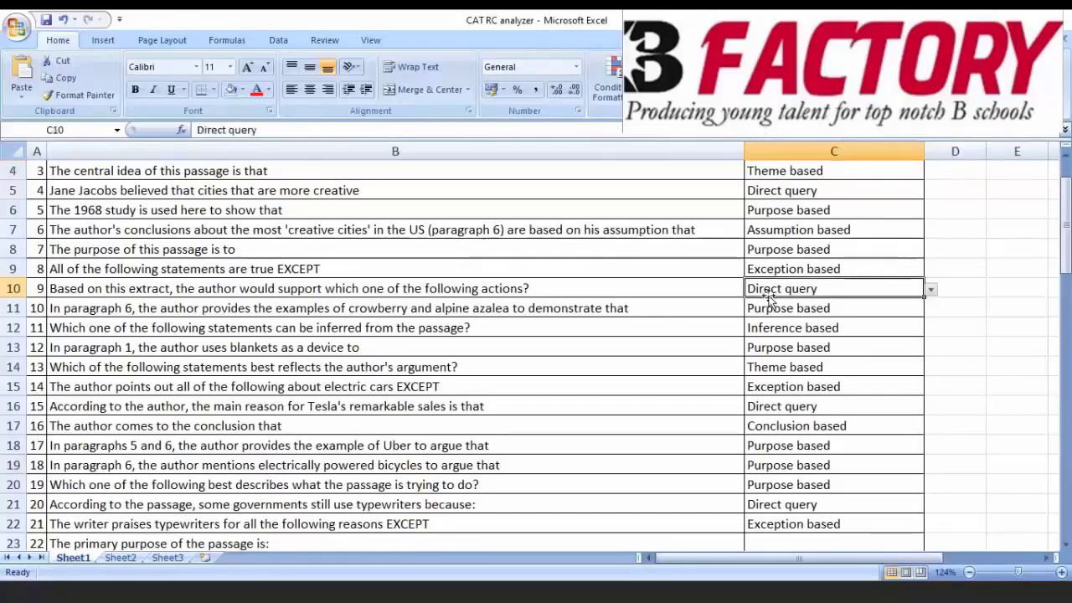
{"action": "left_click", "coordinate": [930, 290]}
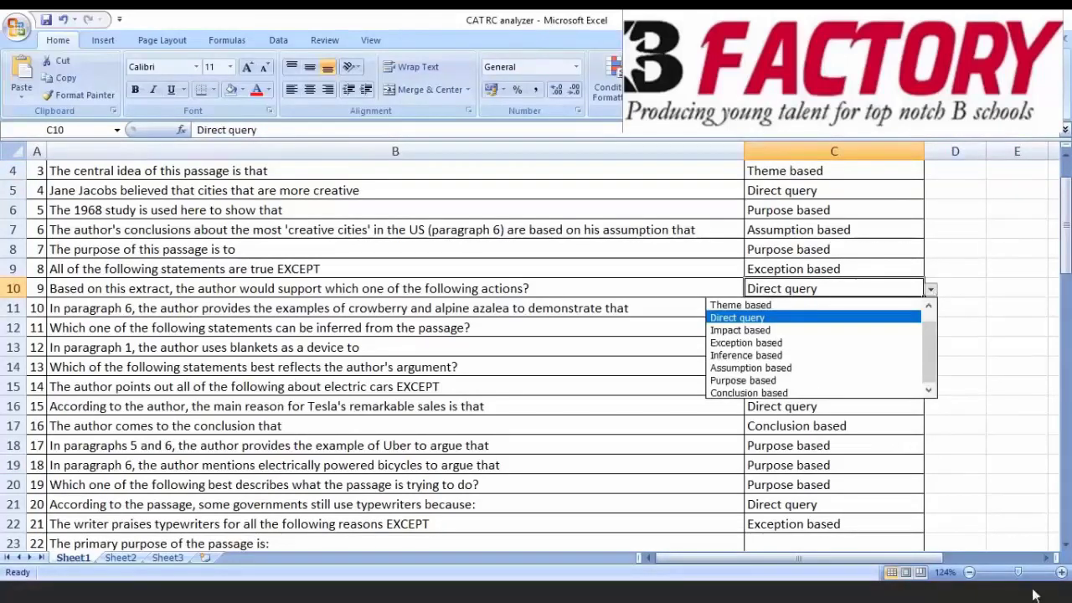
{"action": "key", "text": "Down"}
{"action": "key", "text": "Down"}
{"action": "key", "text": "Down"}
{"action": "key", "text": "Down"}
{"action": "key", "text": "Down"}
{"action": "key", "text": "Down"}
{"action": "key", "text": "Escape"}
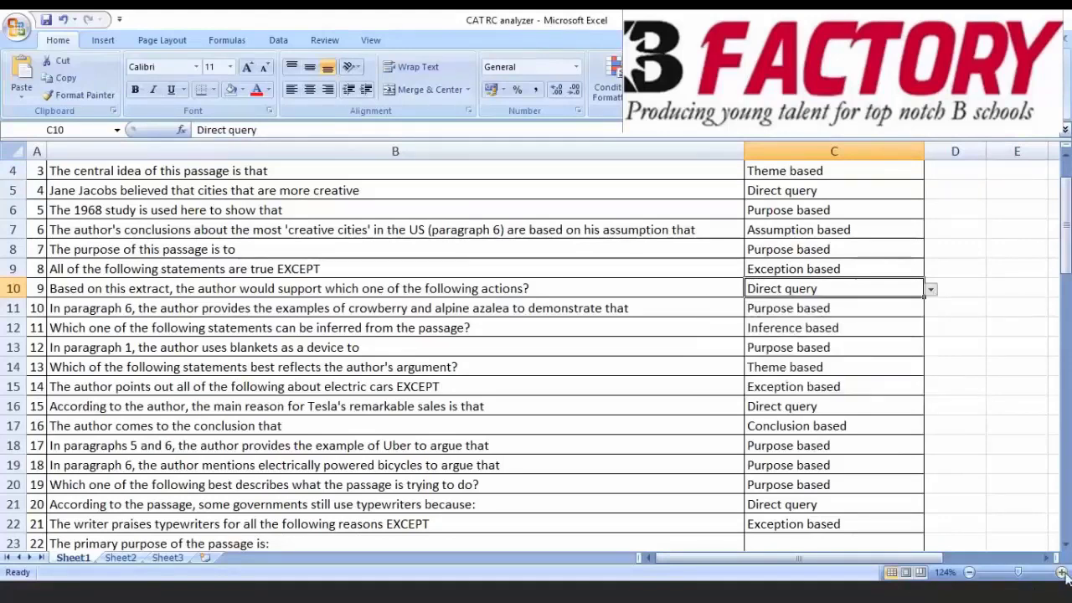
{"action": "left_click", "coordinate": [1062, 573]}
{"action": "left_click", "coordinate": [1062, 572]}
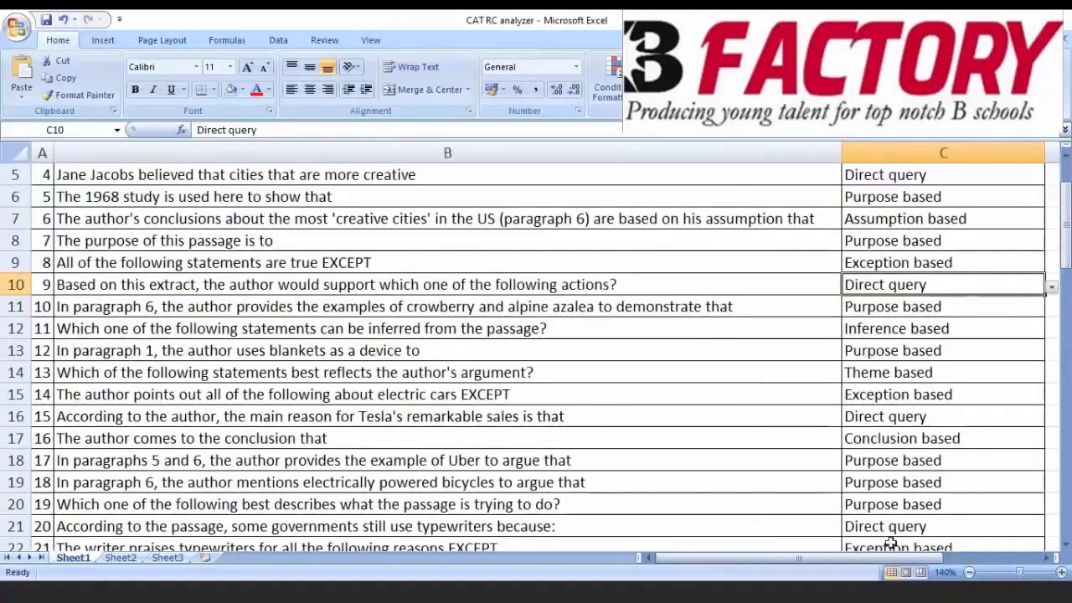
{"action": "left_click_drag", "start_coordinate": [889, 558], "coordinate": [963, 558]}
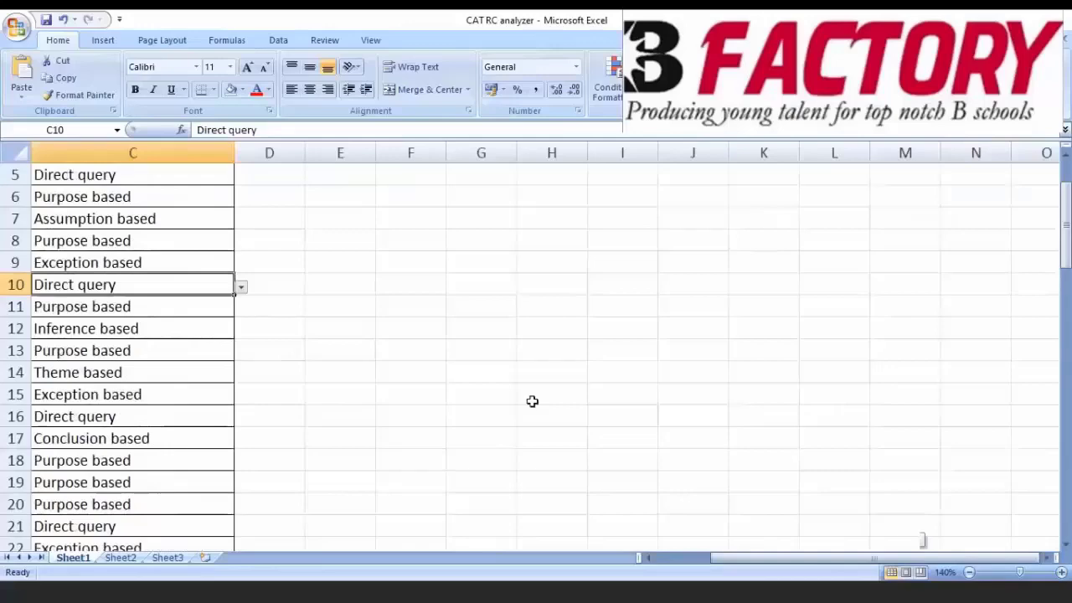
{"action": "left_click", "coordinate": [241, 287]}
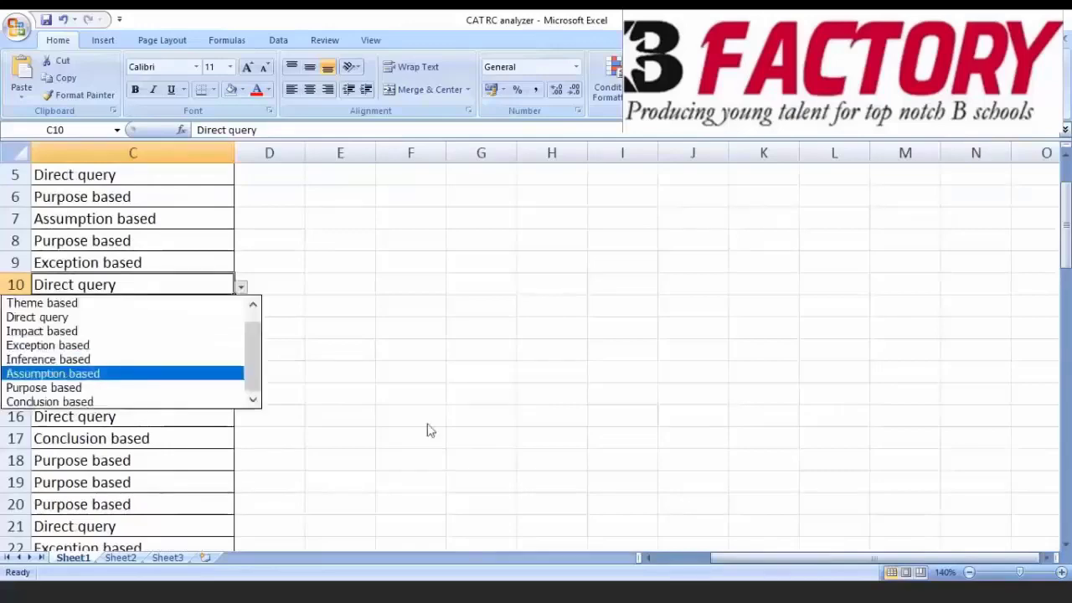
{"action": "left_click", "coordinate": [679, 560]}
{"action": "left_click", "coordinate": [691, 560]}
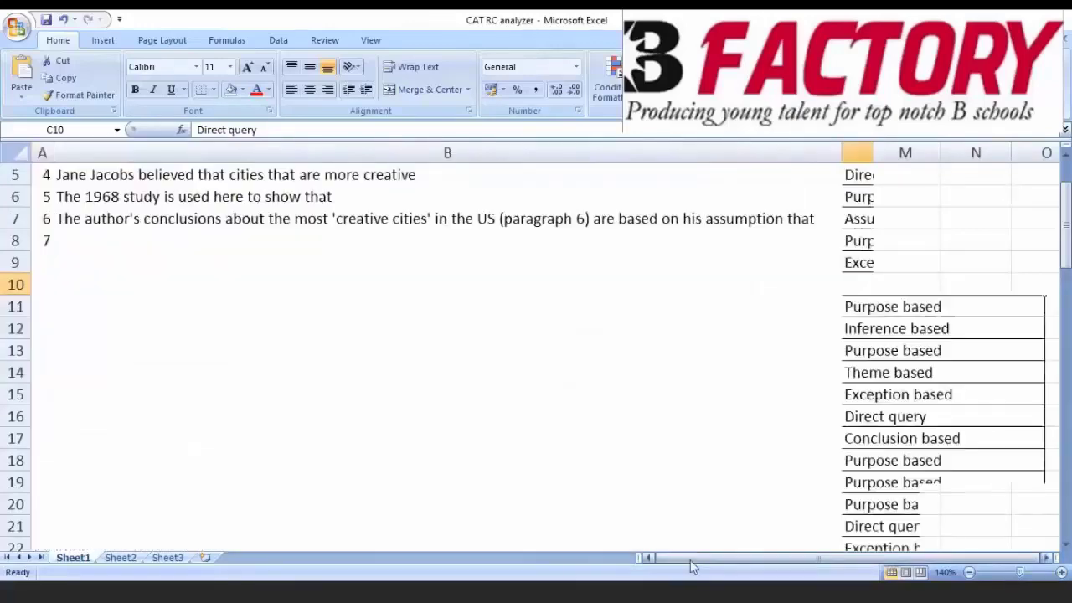
{"action": "left_click_drag", "start_coordinate": [691, 560], "coordinate": [758, 558]}
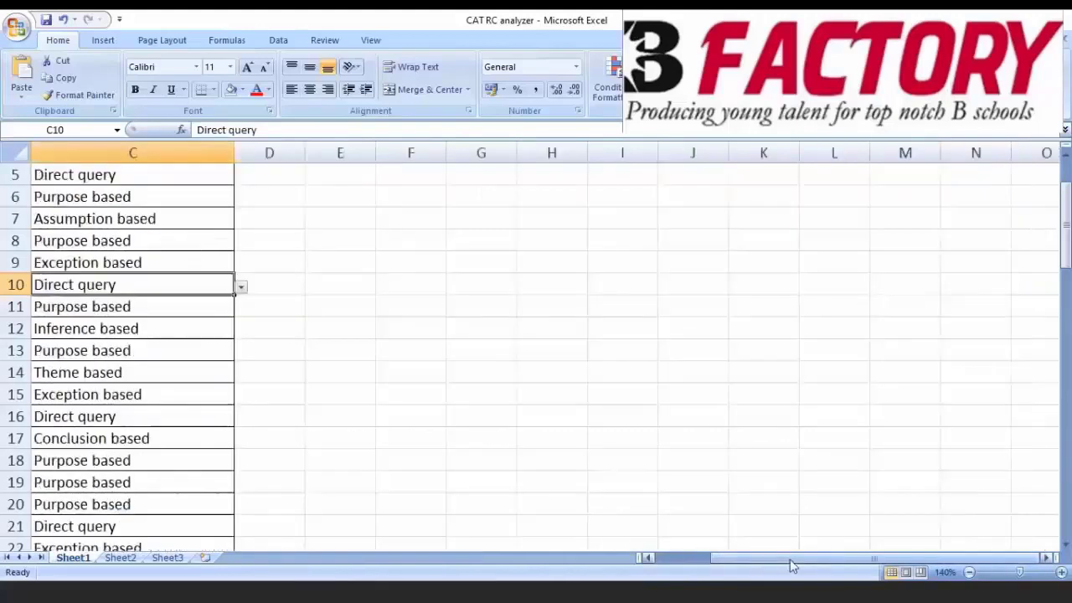
{"action": "left_click", "coordinate": [242, 288]}
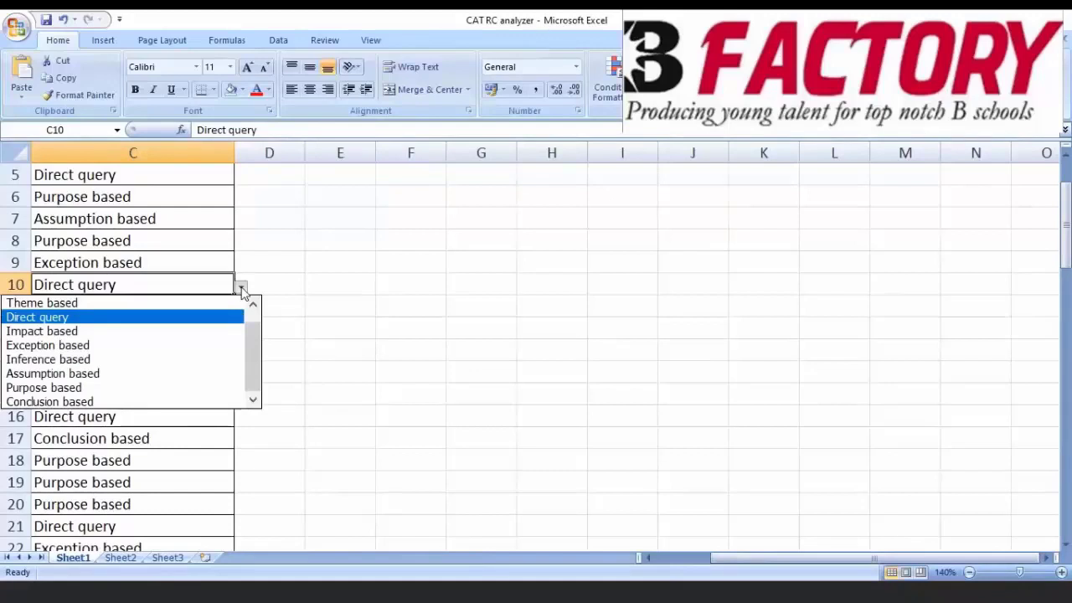
{"action": "key", "text": "Down"}
{"action": "key", "text": "Down"}
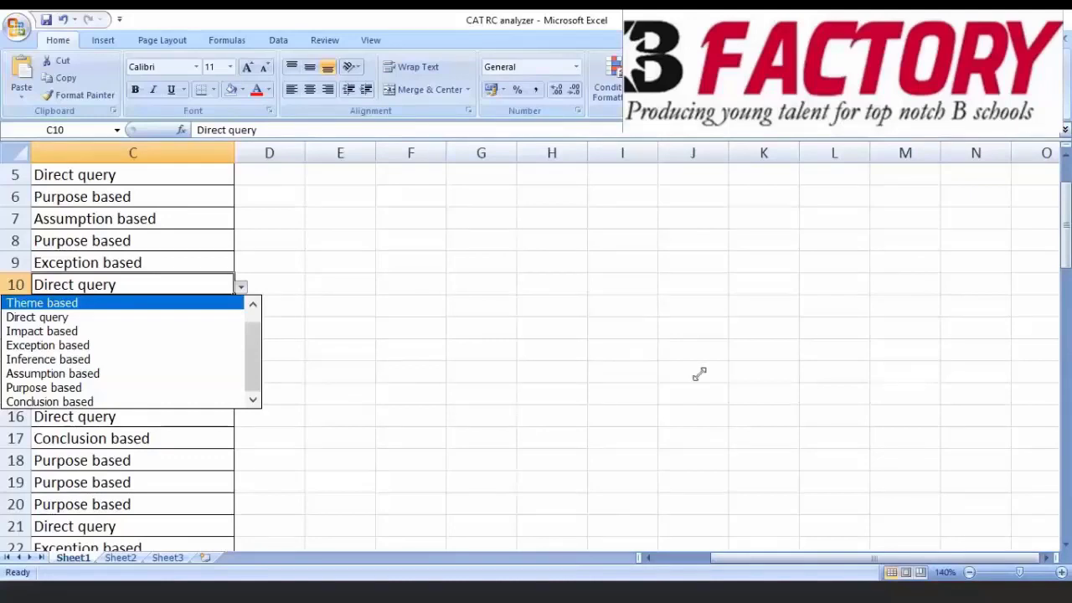
{"action": "key", "text": "Escape"}
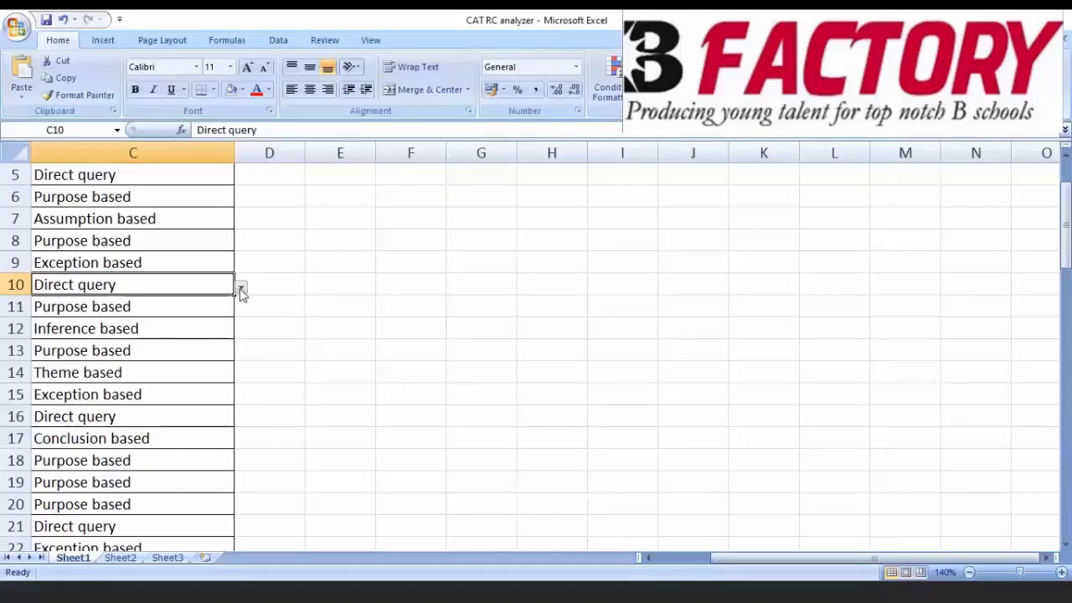
- Look through the remaining questions down to question 68 for ones asking what would invalidate or undermine the passage's argument
{"action": "left_click", "coordinate": [162, 327]}
{"action": "key", "text": "Left"}
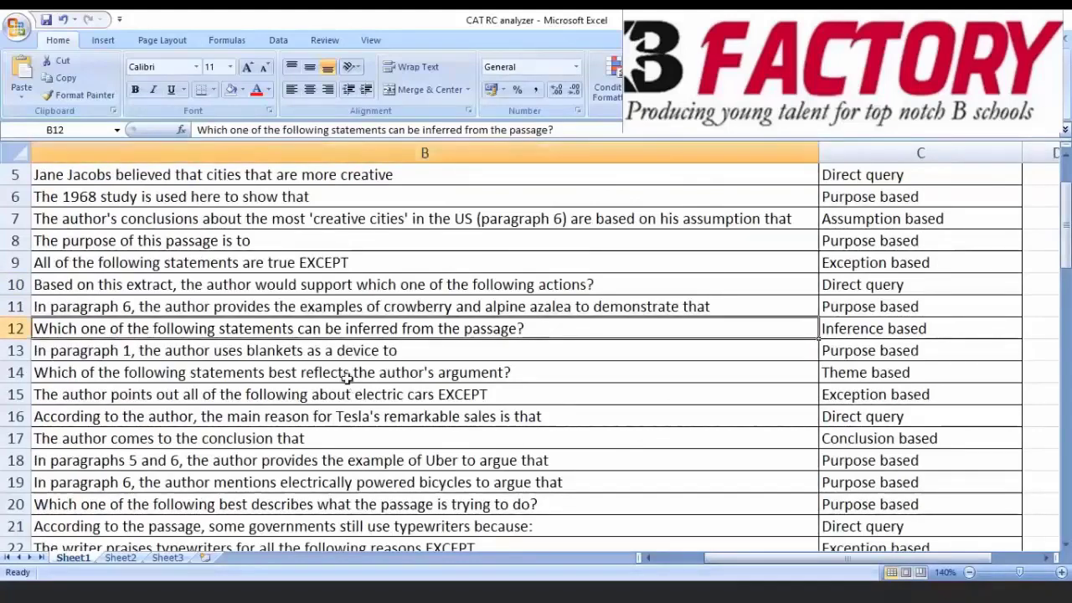
{"action": "key", "text": "Down"}
{"action": "key", "text": "Down"}
{"action": "key", "text": "Down"}
{"action": "key", "text": "Down"}
{"action": "key", "text": "Down"}
{"action": "key", "text": "Down"}
{"action": "key", "text": "Down"}
{"action": "key", "text": "Down"}
{"action": "key", "text": "Down"}
{"action": "key", "text": "Down"}
{"action": "key", "text": "Down"}
{"action": "key", "text": "Down"}
{"action": "key", "text": "Down"}
{"action": "key", "text": "Down"}
{"action": "key", "text": "Down"}
{"action": "key", "text": "Down"}
{"action": "key", "text": "Down"}
{"action": "key", "text": "Down"}
{"action": "key", "text": "Down"}
{"action": "key", "text": "Down"}
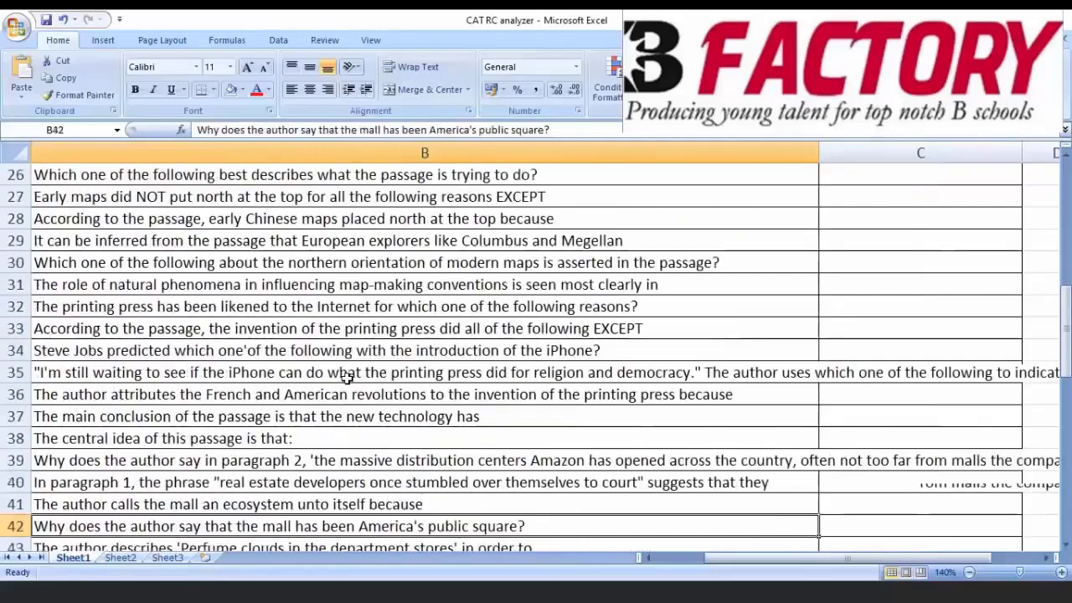
{"action": "key", "text": "Down"}
{"action": "key", "text": "Down"}
{"action": "key", "text": "Down"}
{"action": "key", "text": "Down"}
{"action": "key", "text": "Down"}
{"action": "key", "text": "Down"}
{"action": "key", "text": "Down"}
{"action": "key", "text": "Down"}
{"action": "key", "text": "Down"}
{"action": "key", "text": "Down"}
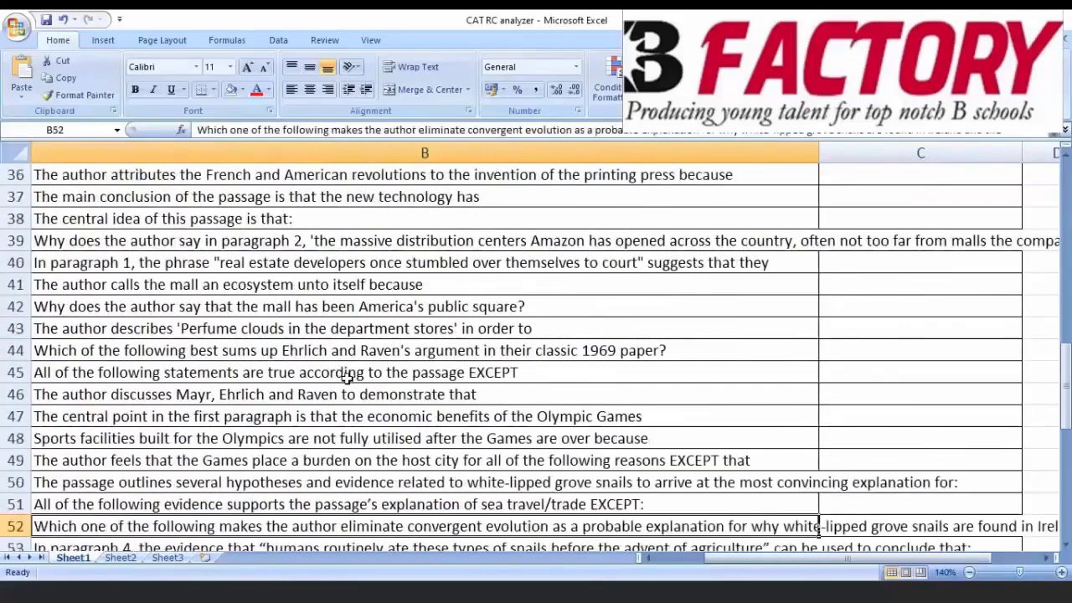
{"action": "key", "text": "Down"}
{"action": "key", "text": "Down"}
{"action": "key", "text": "Down"}
{"action": "key", "text": "Down"}
{"action": "key", "text": "Down"}
{"action": "key", "text": "Down"}
{"action": "key", "text": "Down"}
{"action": "key", "text": "Down"}
{"action": "key", "text": "Down"}
{"action": "key", "text": "Down"}
{"action": "key", "text": "Left"}
{"action": "key", "text": "Down"}
{"action": "key", "text": "Down"}
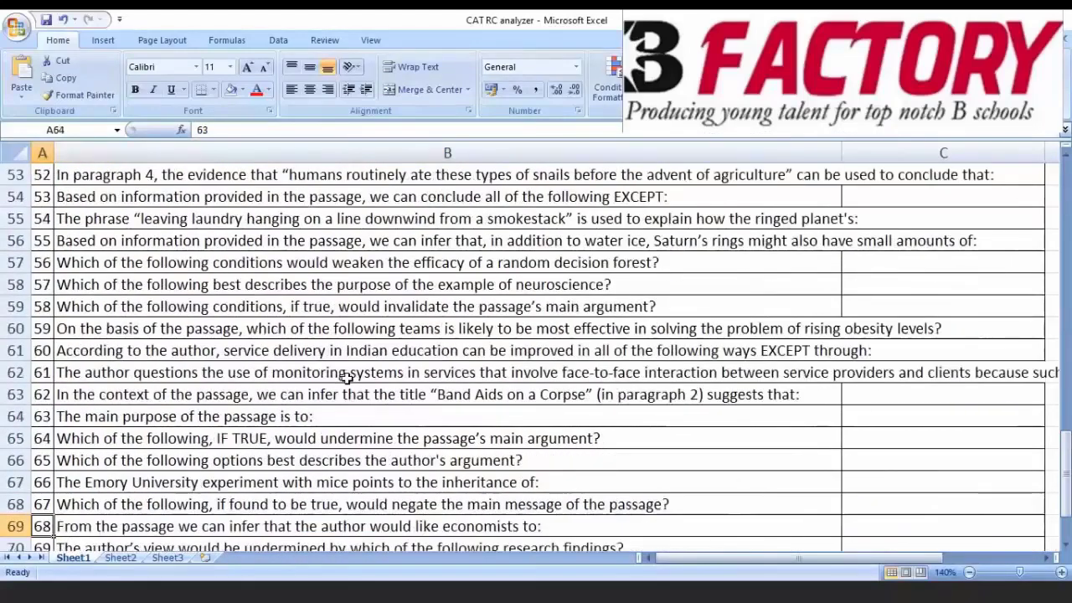
{"action": "key", "text": "Down"}
{"action": "key", "text": "Down"}
{"action": "key", "text": "Down"}
{"action": "key", "text": "Down"}
{"action": "key", "text": "Down"}
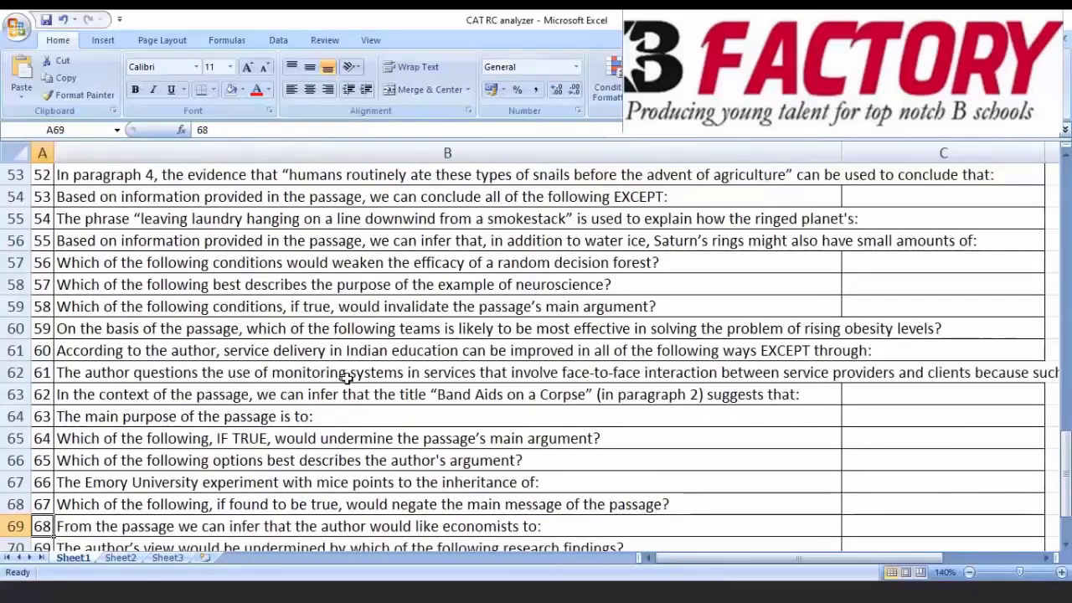
- Fill the whole row of question 58, row 59, with the standard yellow colour
{"action": "left_click", "coordinate": [12, 306]}
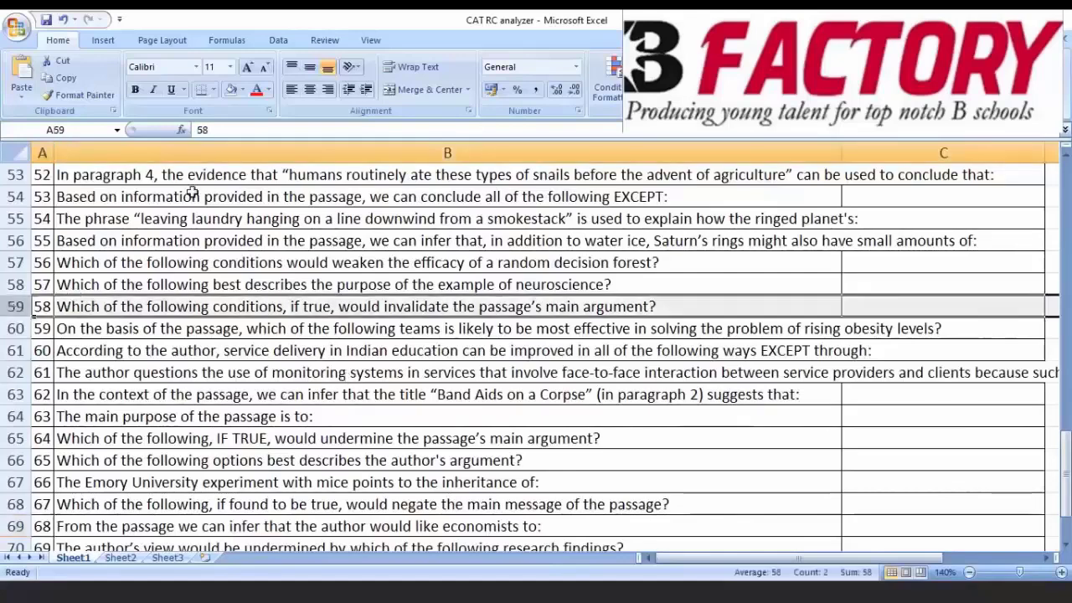
{"action": "left_click", "coordinate": [242, 89]}
{"action": "left_click", "coordinate": [262, 210]}
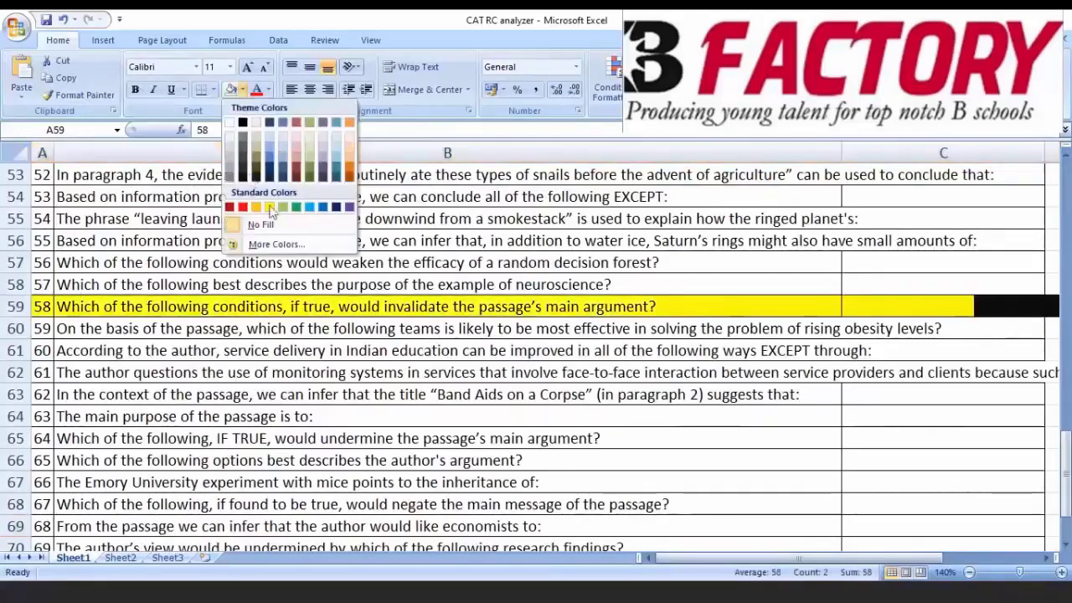
- Set the question bucket for question 58 in C59 to Impact based
{"action": "left_click", "coordinate": [905, 310]}
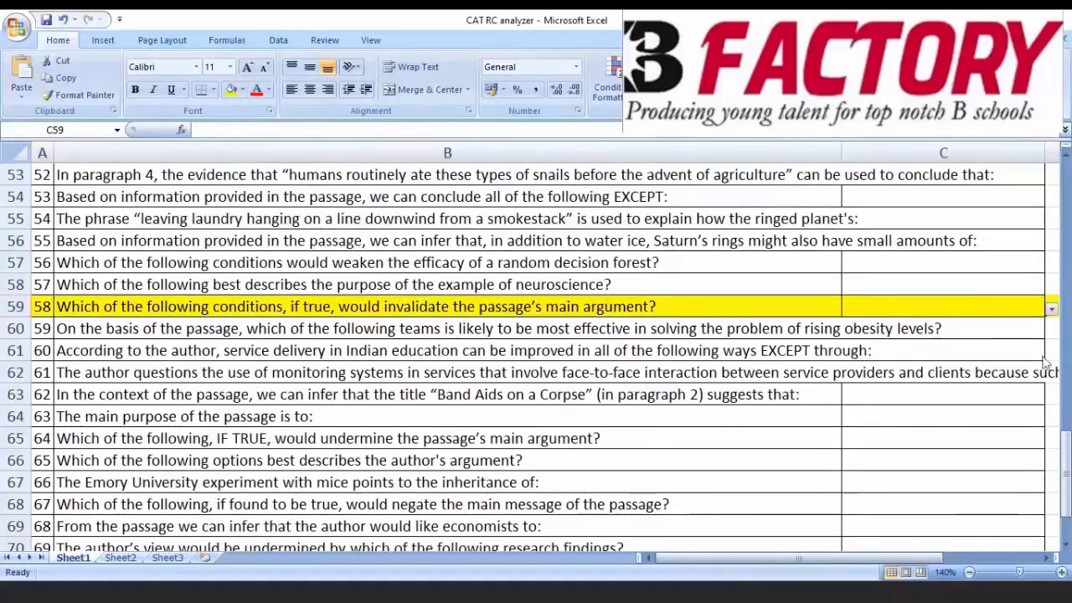
{"action": "left_click", "coordinate": [922, 307]}
{"action": "left_click", "coordinate": [1051, 309]}
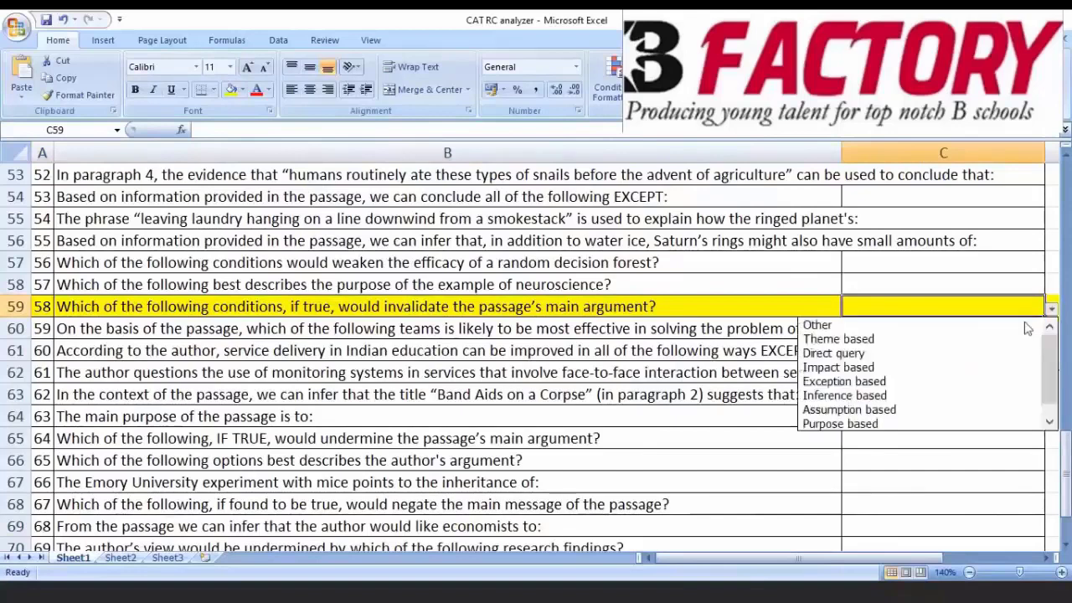
{"action": "left_click", "coordinate": [866, 368]}
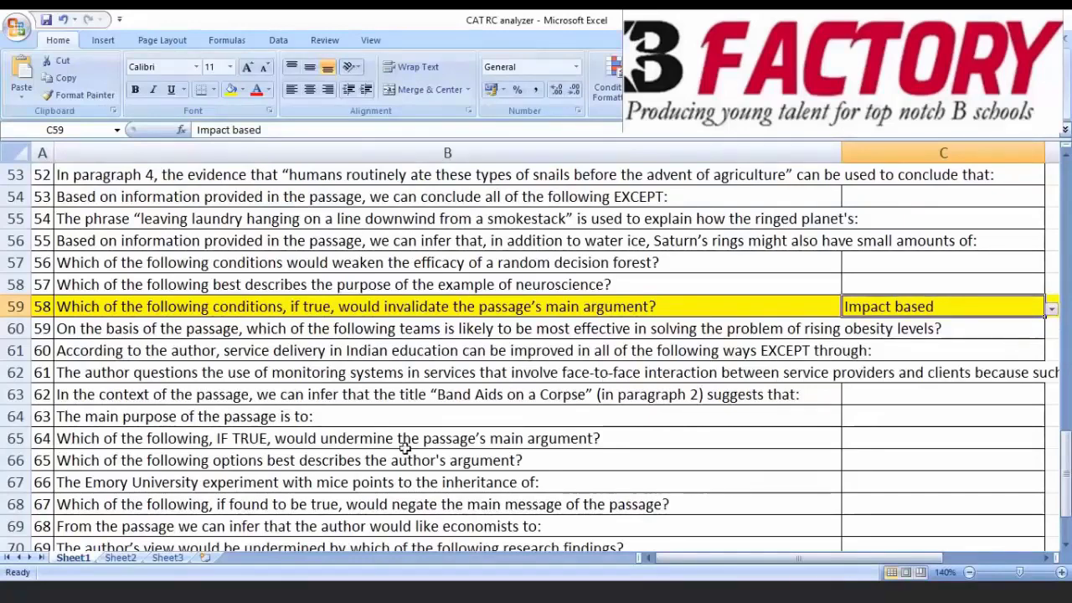
- Apply the same yellow fill to the whole row of question 64, row 65
{"action": "left_click", "coordinate": [902, 440]}
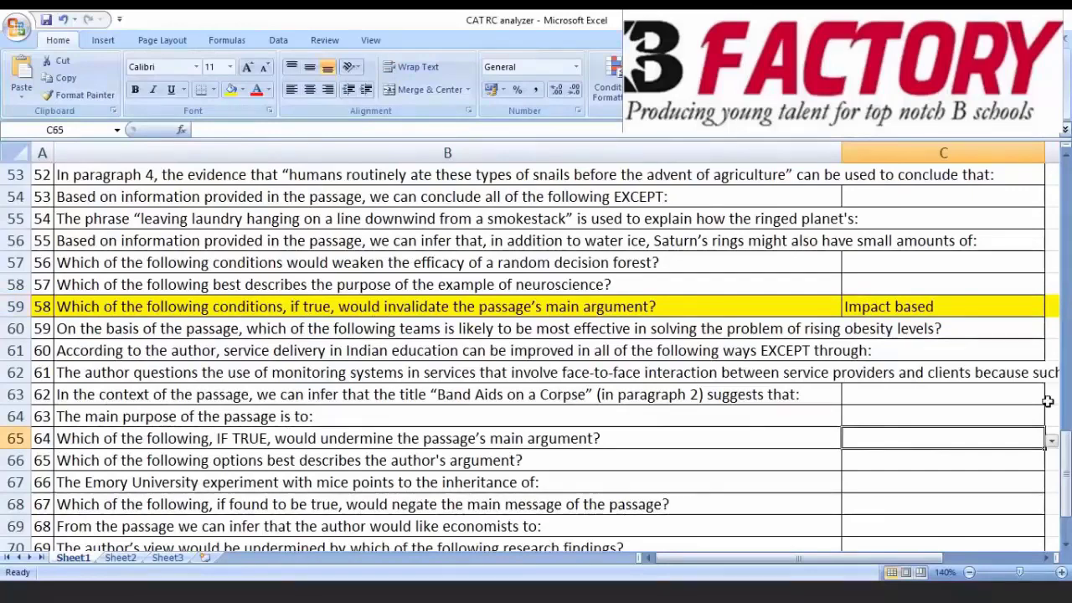
{"action": "key", "text": "shift+space"}
{"action": "key", "text": "F4"}
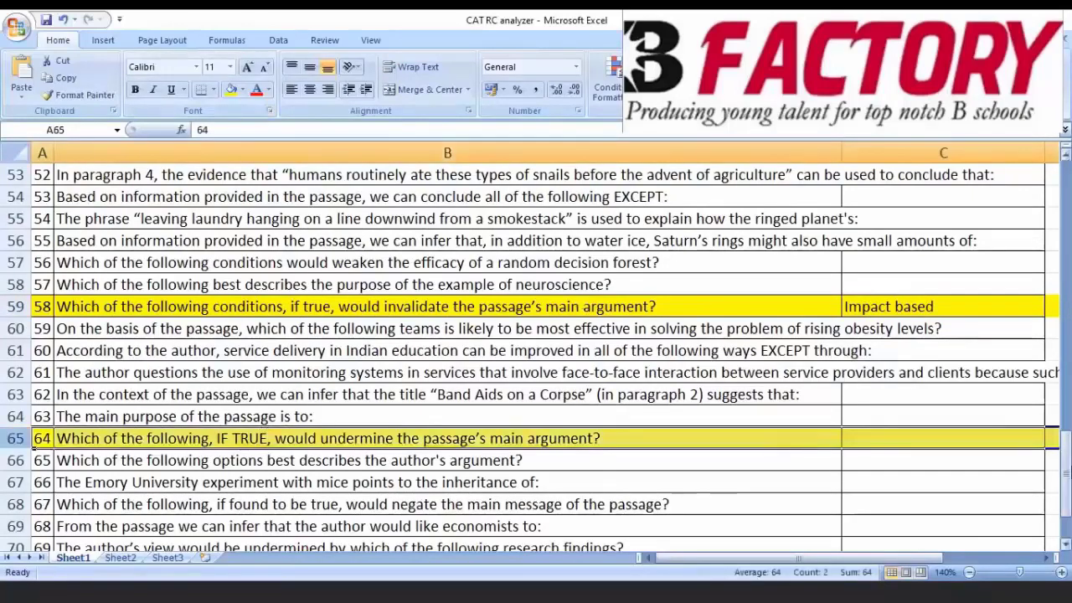
- Set the question bucket for question 64 in C65 to Impact based
{"action": "left_click", "coordinate": [1014, 436]}
{"action": "left_click", "coordinate": [1052, 442]}
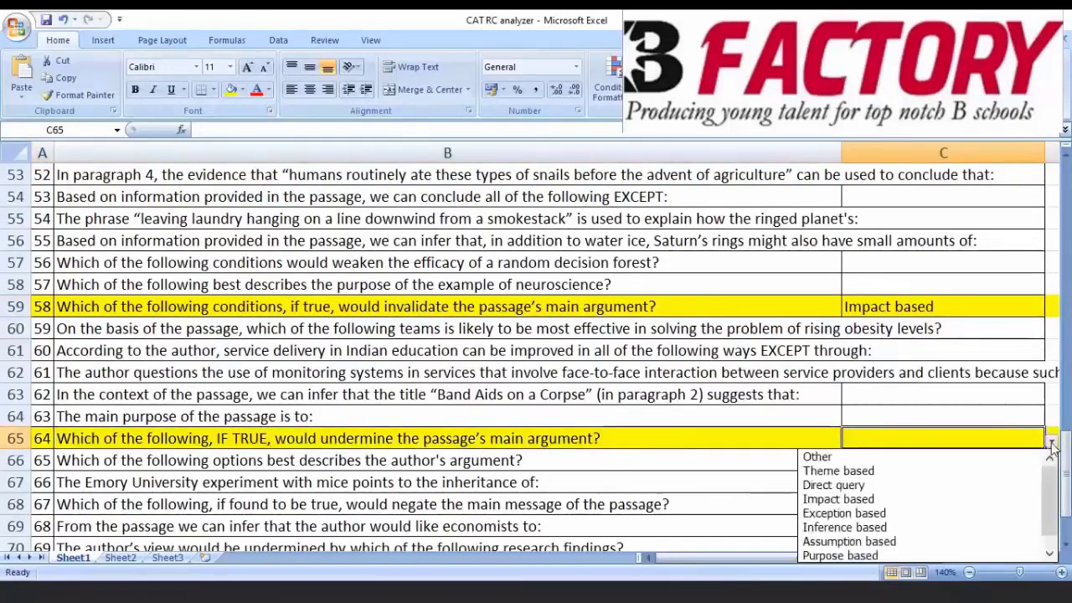
{"action": "left_click", "coordinate": [850, 500]}
- Set the question bucket for question 67 in C68 to Impact based and fill its whole row with the same yellow
{"action": "left_click", "coordinate": [687, 461]}
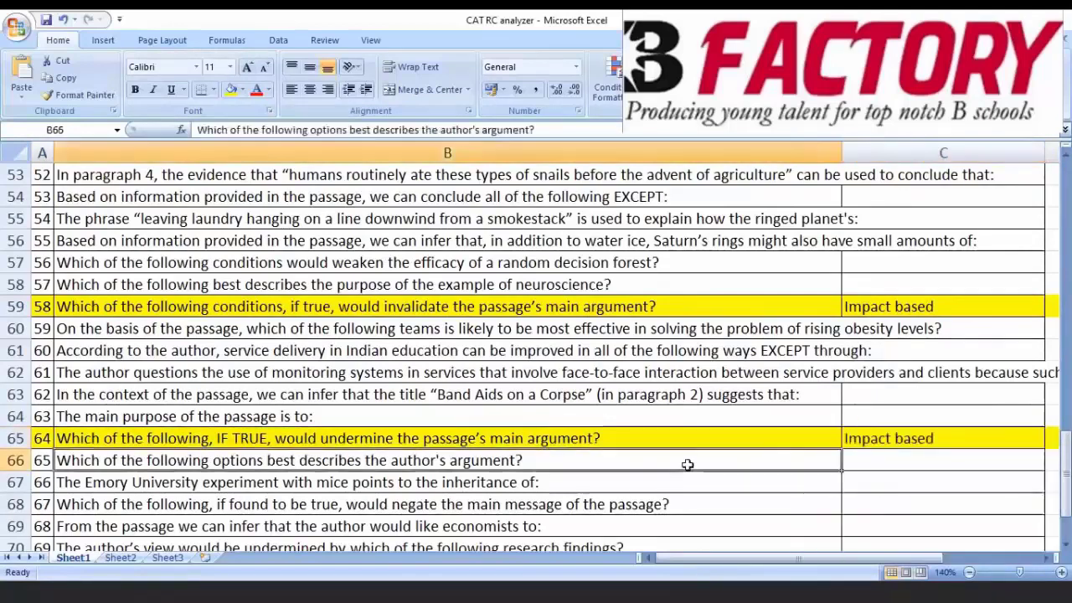
{"action": "key", "text": "Down"}
{"action": "key", "text": "Down"}
{"action": "key", "text": "Down"}
{"action": "key", "text": "Down"}
{"action": "key", "text": "Down"}
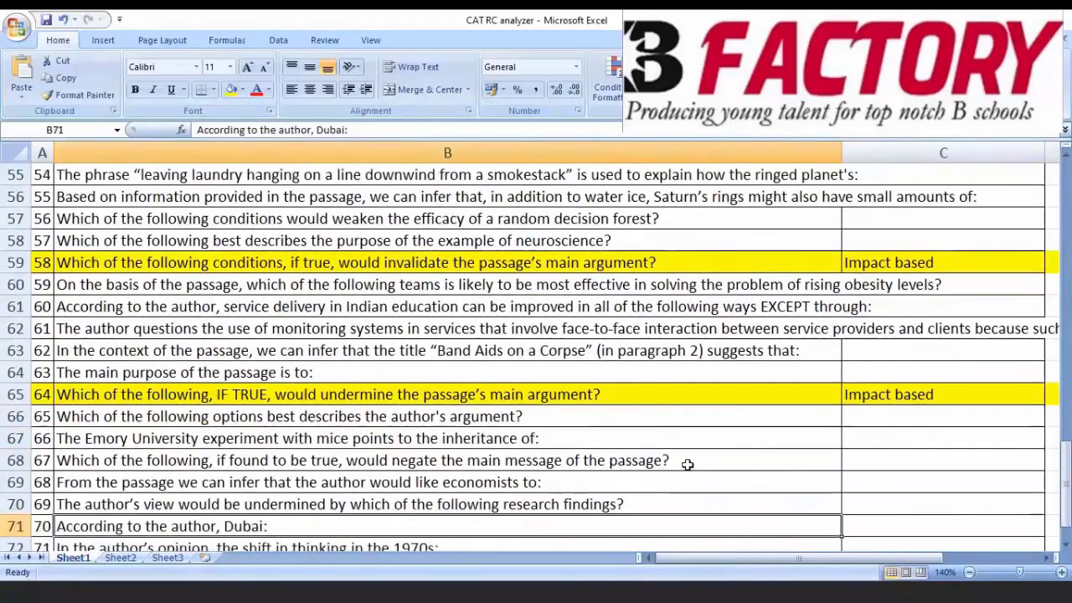
{"action": "left_click", "coordinate": [1032, 463]}
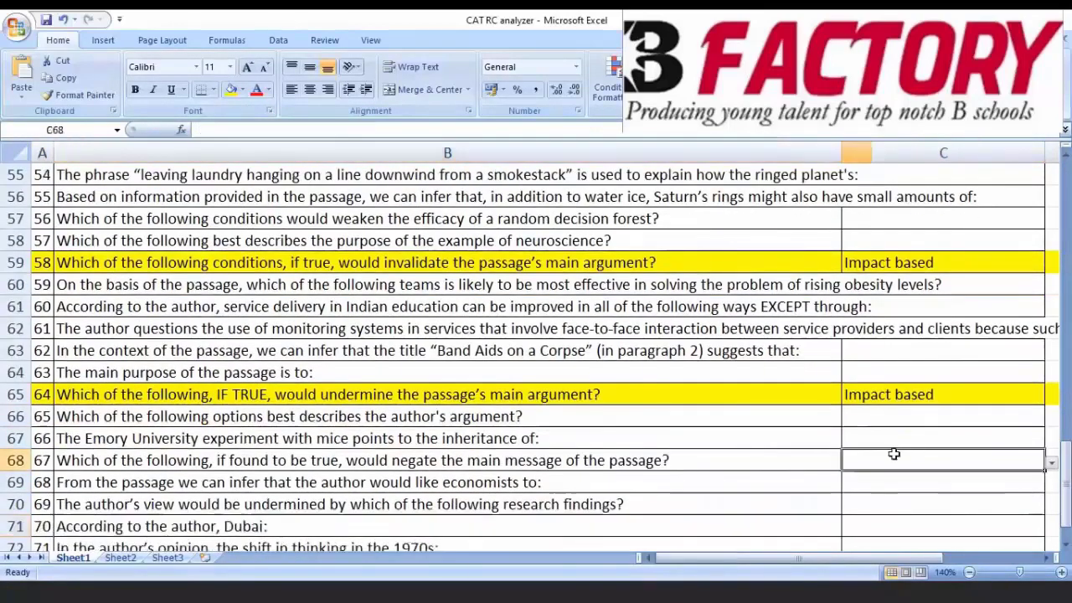
{"action": "left_click", "coordinate": [1052, 463]}
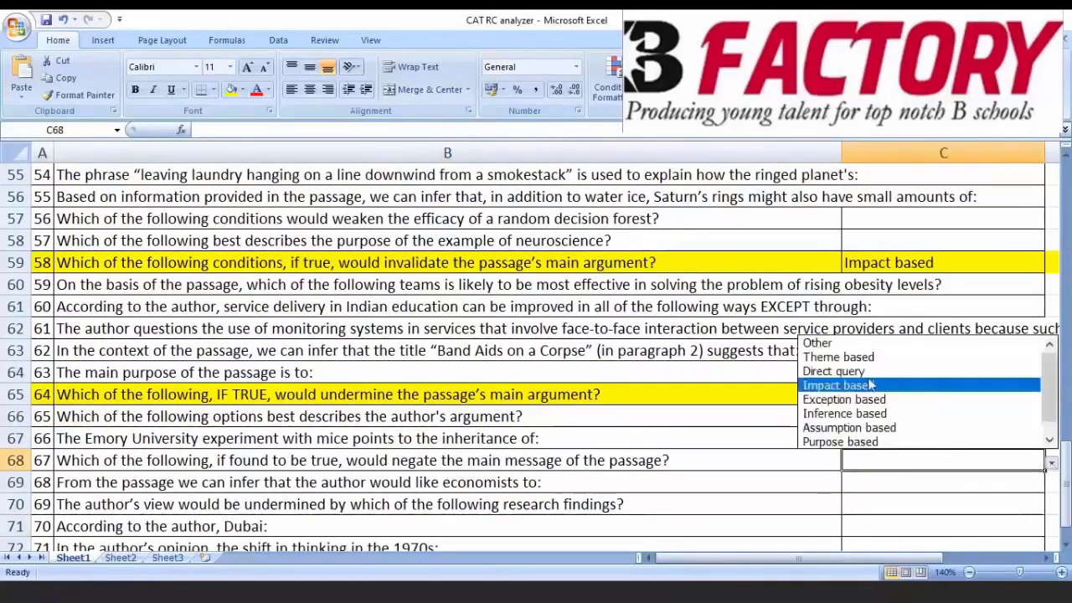
{"action": "left_click", "coordinate": [842, 386]}
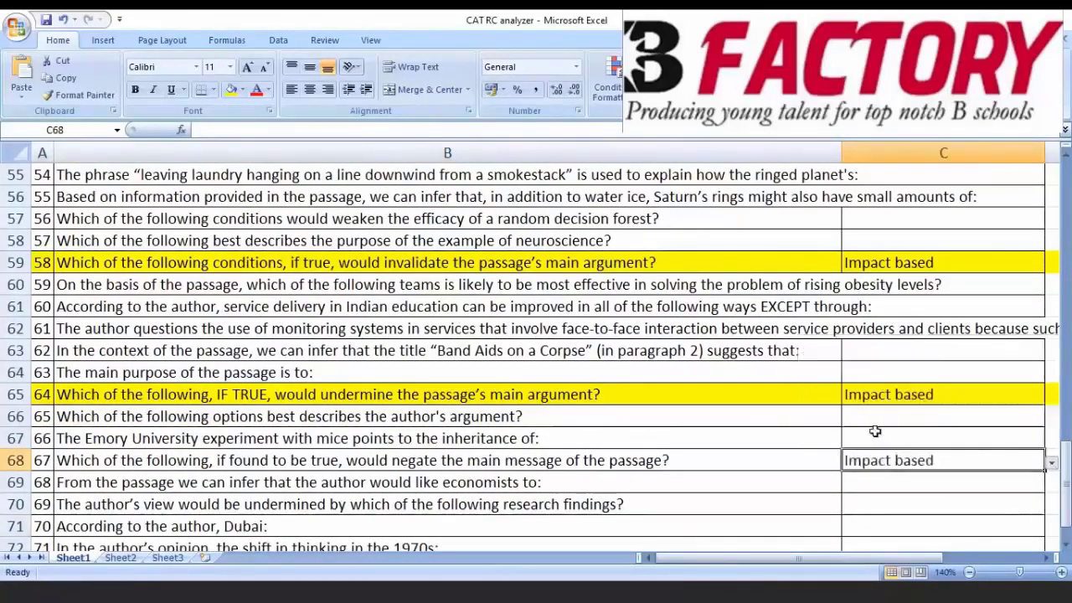
{"action": "left_click", "coordinate": [16, 460]}
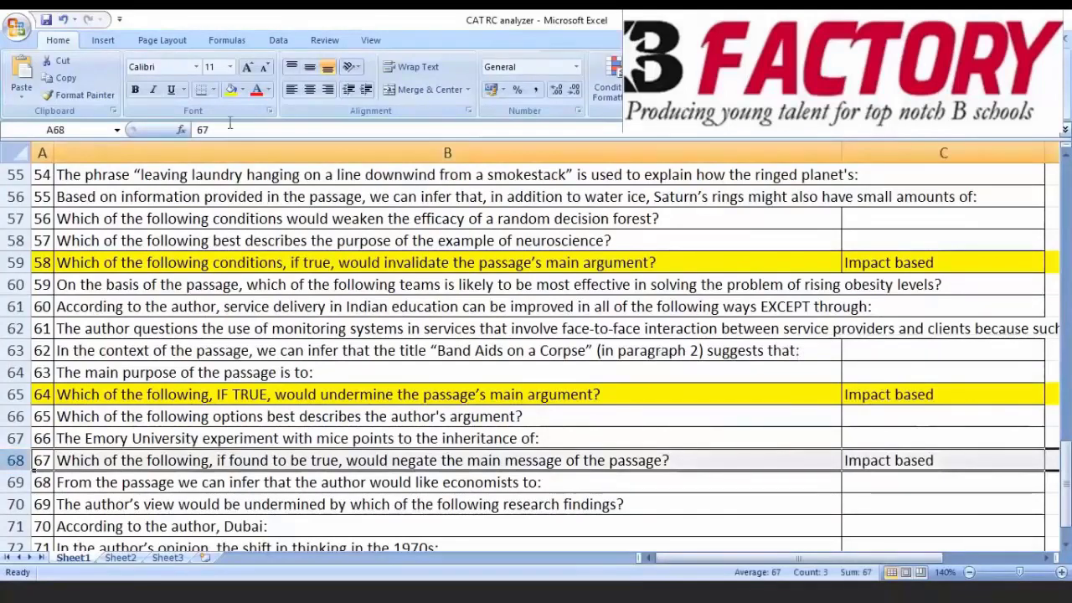
{"action": "left_click", "coordinate": [230, 90]}
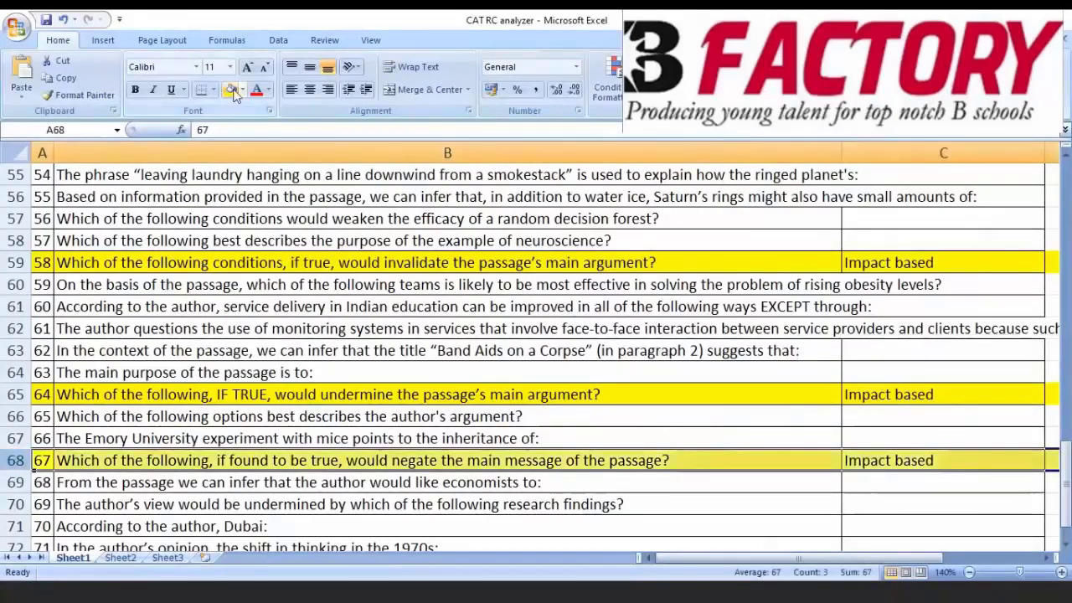